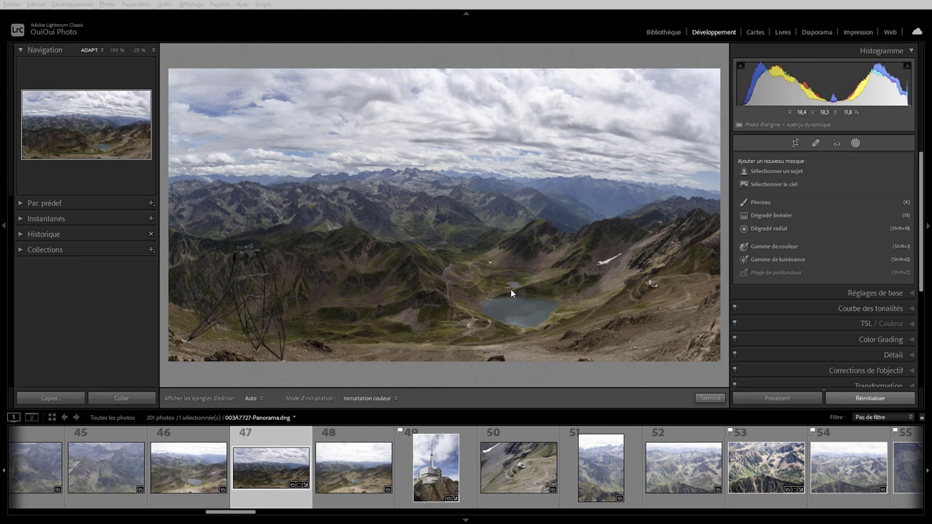
Draw a dark radial gradient circle left of centre, then duplicate it into the lower valley and upper-right sky
{"action": "left_click", "coordinate": [768, 228]}
{"action": "left_click_drag", "start_coordinate": [379, 222], "coordinate": [379, 249]}
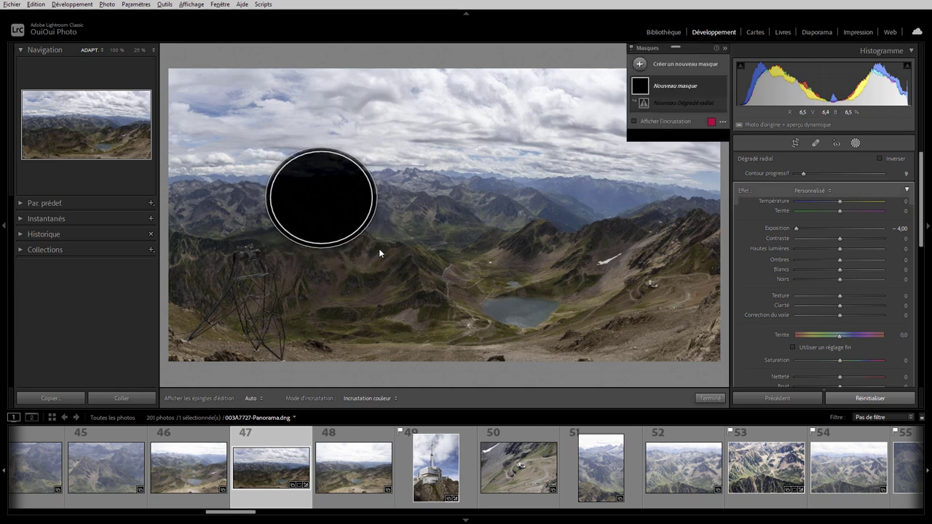
{"action": "right_click", "coordinate": [658, 88]}
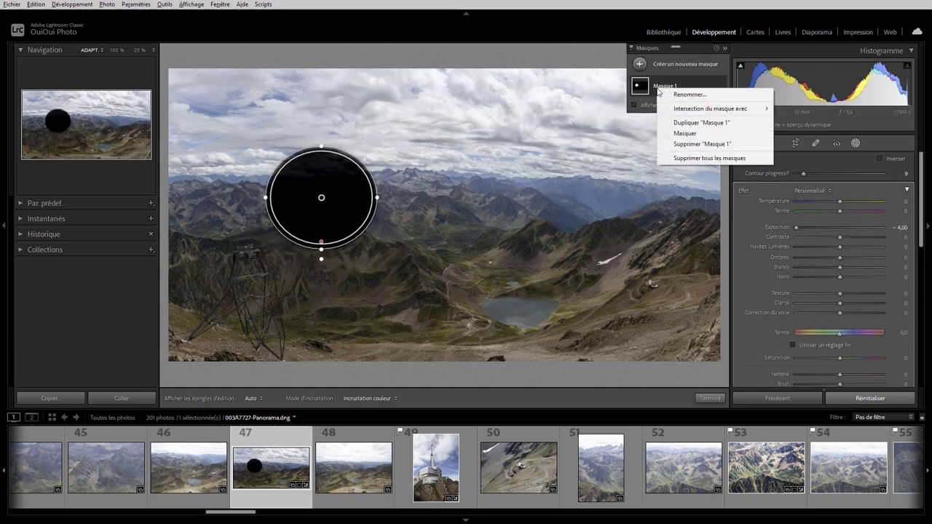
{"action": "left_click", "coordinate": [701, 122]}
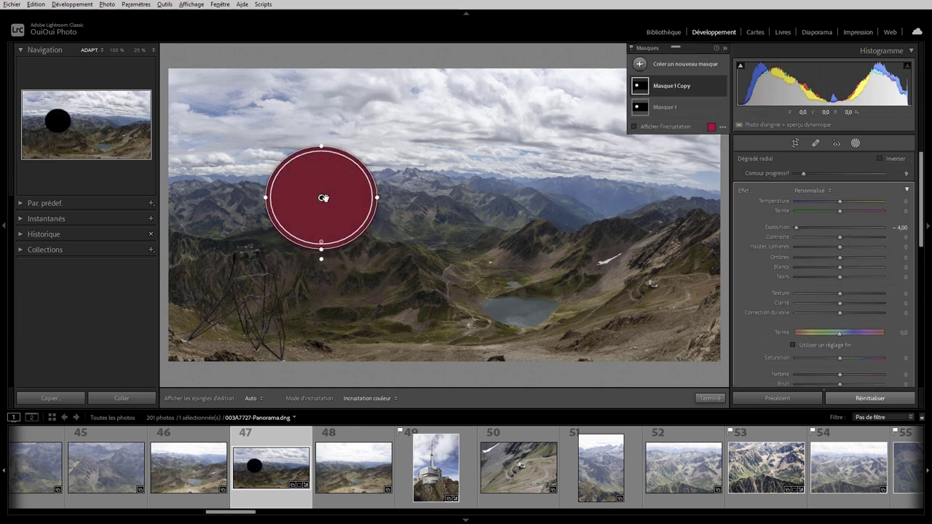
{"action": "left_click_drag", "start_coordinate": [321, 197], "coordinate": [508, 275]}
{"action": "right_click", "coordinate": [676, 86]}
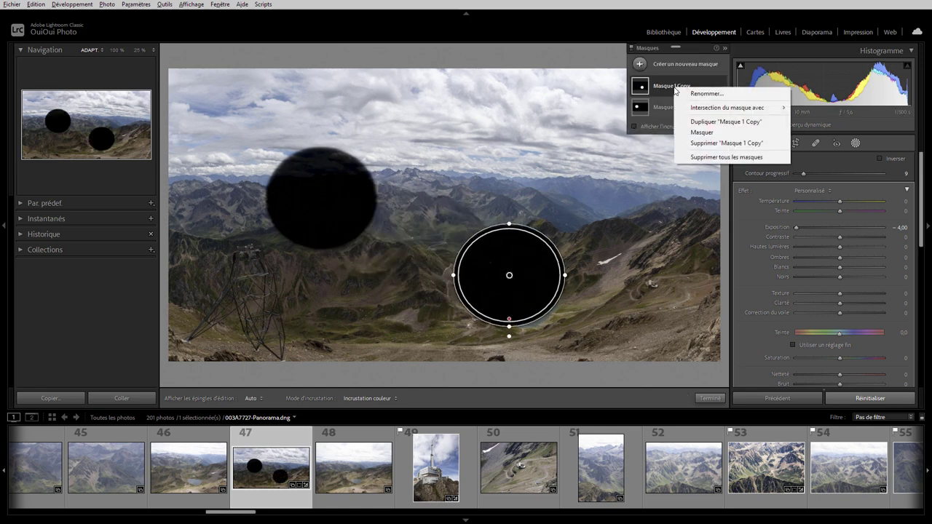
{"action": "left_click", "coordinate": [705, 122]}
{"action": "mouse_move", "coordinate": [529, 273]}
{"action": "left_mouse_down"}
{"action": "mouse_move", "coordinate": [584, 148]}
{"action": "mouse_move", "coordinate": [613, 142]}
{"action": "left_mouse_up"}
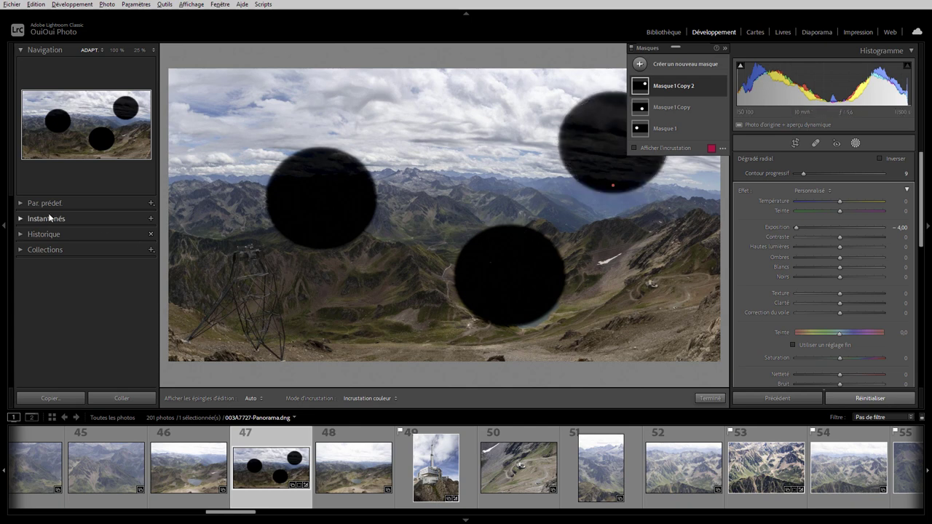
Bring up the Create Preset dialog from the Presets panel, review its Masking options, then cancel it
{"action": "left_click", "coordinate": [23, 204]}
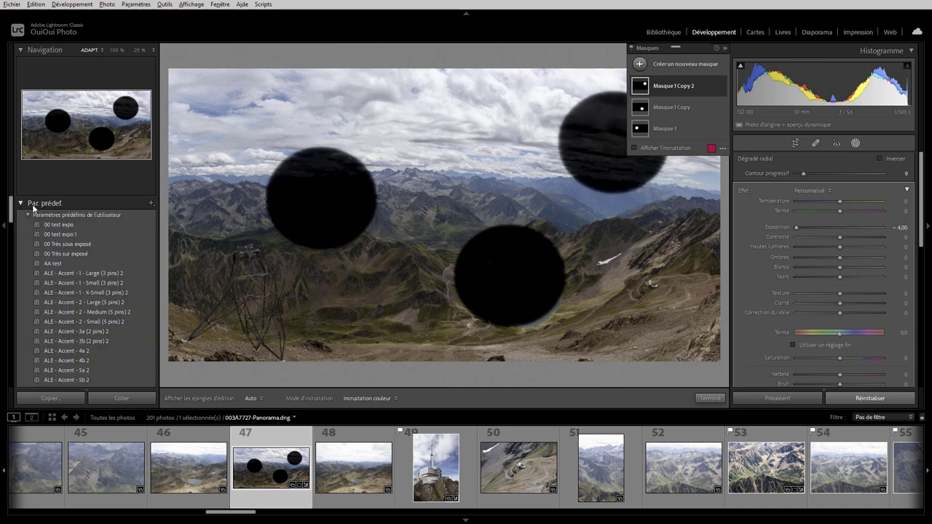
{"action": "left_click", "coordinate": [151, 204]}
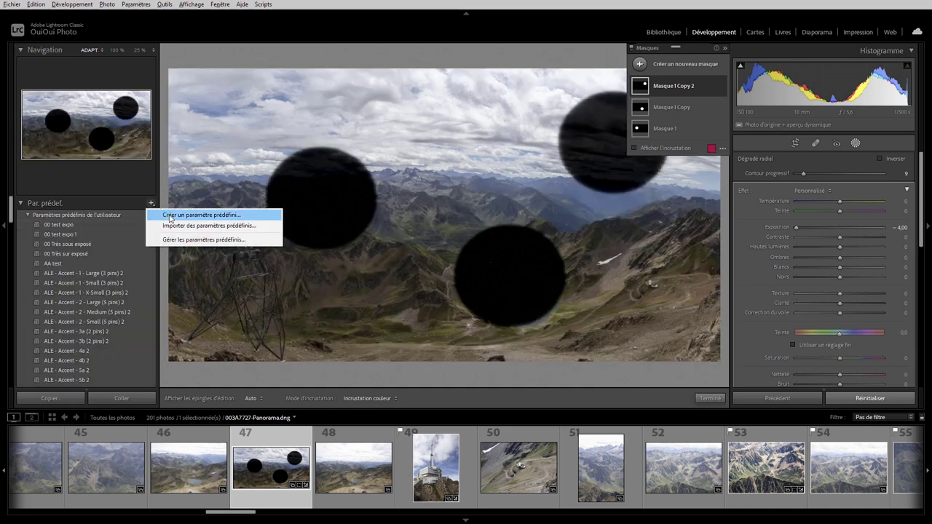
{"action": "left_click", "coordinate": [169, 215]}
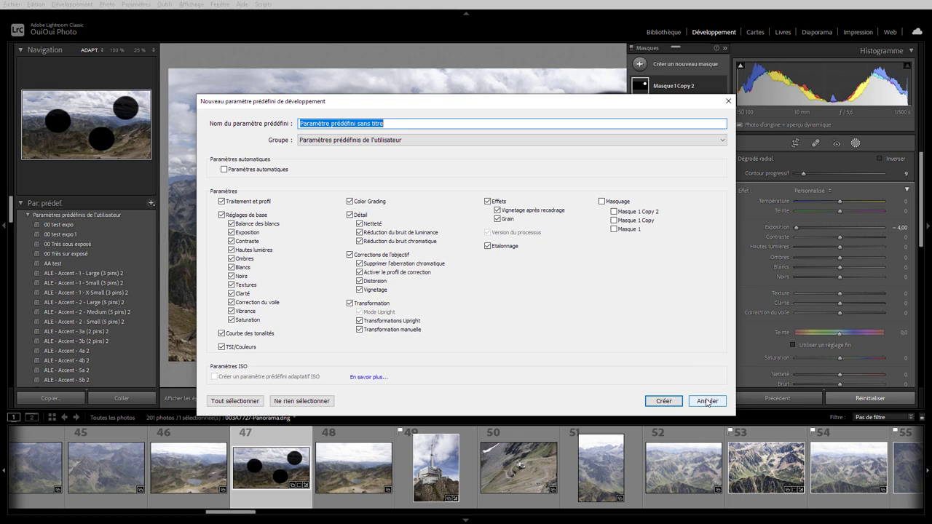
{"action": "left_click", "coordinate": [707, 401]}
{"action": "mouse_move", "coordinate": [436, 467]}
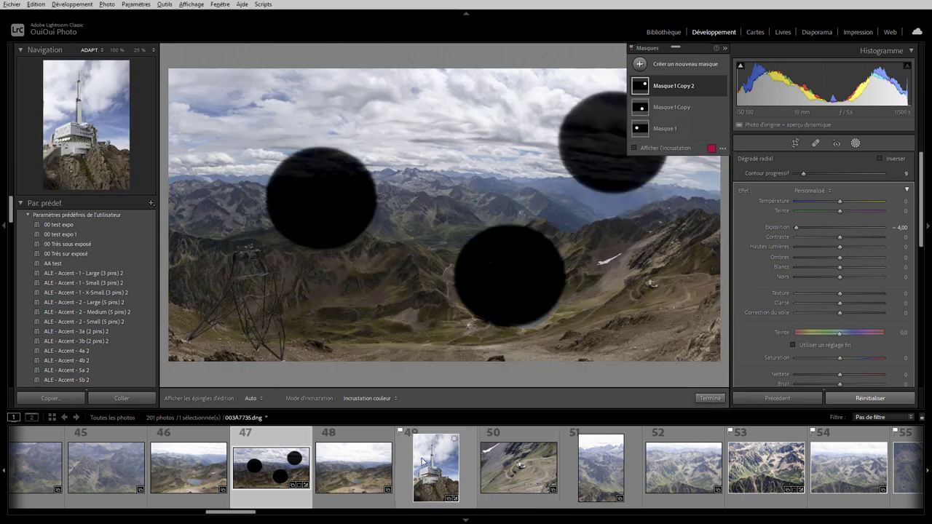
Open Copy Settings, then Sync Settings for photos 48–49, cancelling both without changes
{"action": "key", "text": "ctrl+shift+c"}
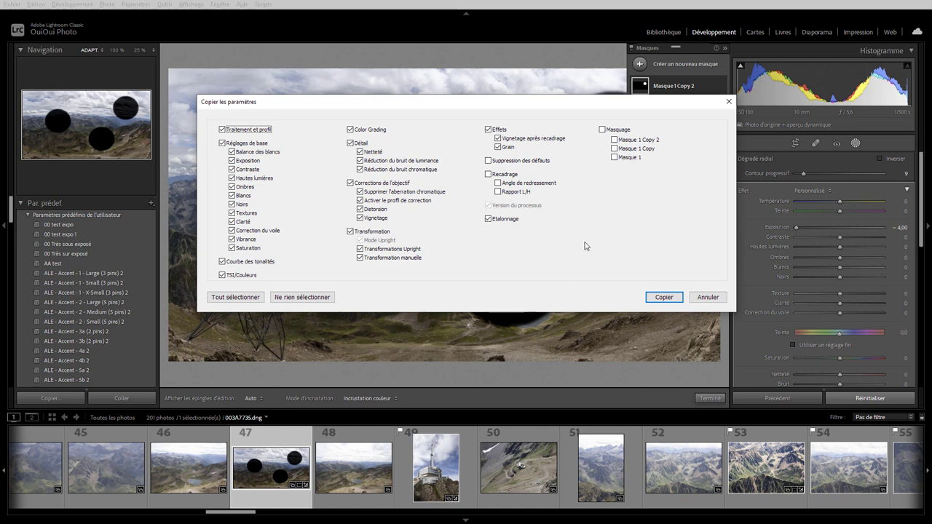
{"action": "left_click", "coordinate": [708, 297]}
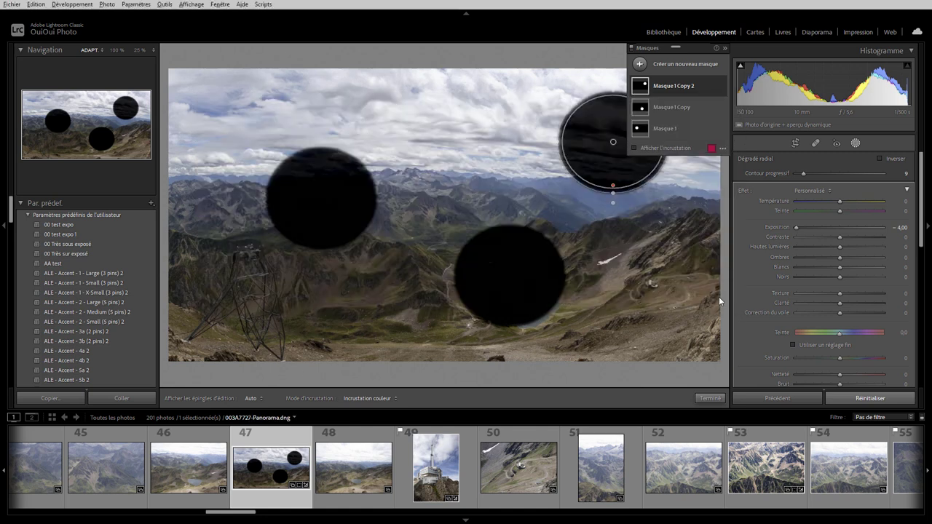
{"action": "left_click", "coordinate": [447, 472], "text": "shift"}
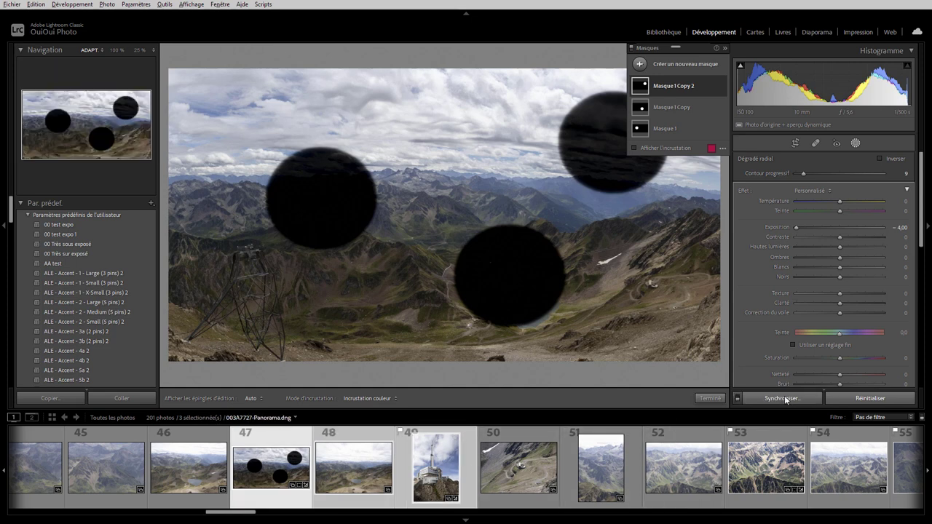
{"action": "left_click", "coordinate": [786, 400]}
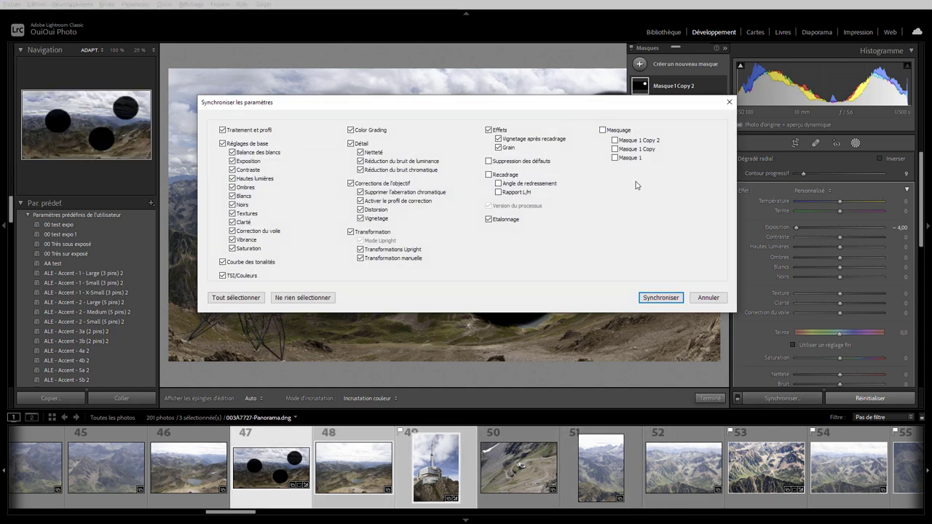
{"action": "left_click", "coordinate": [706, 299]}
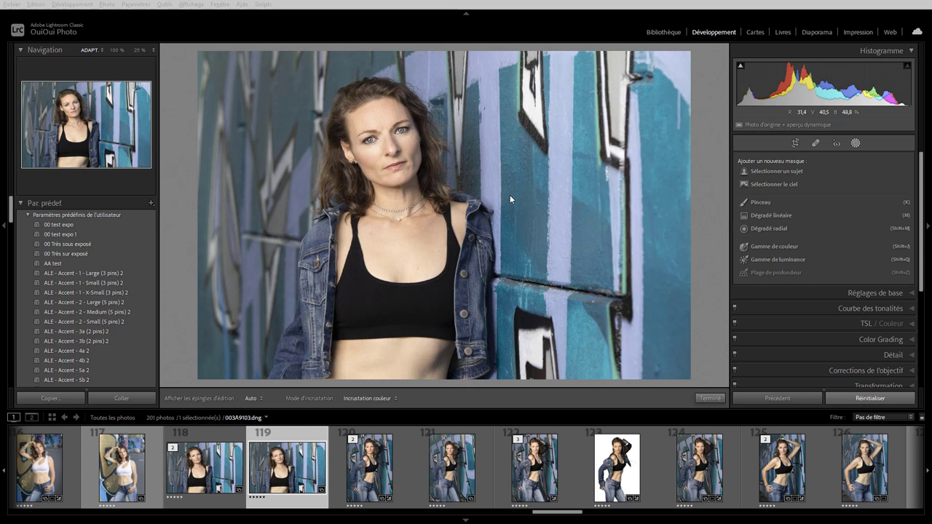
Mask the woman with Select Subject at -2.79 exposure and open Copy Settings
{"action": "left_click", "coordinate": [769, 172]}
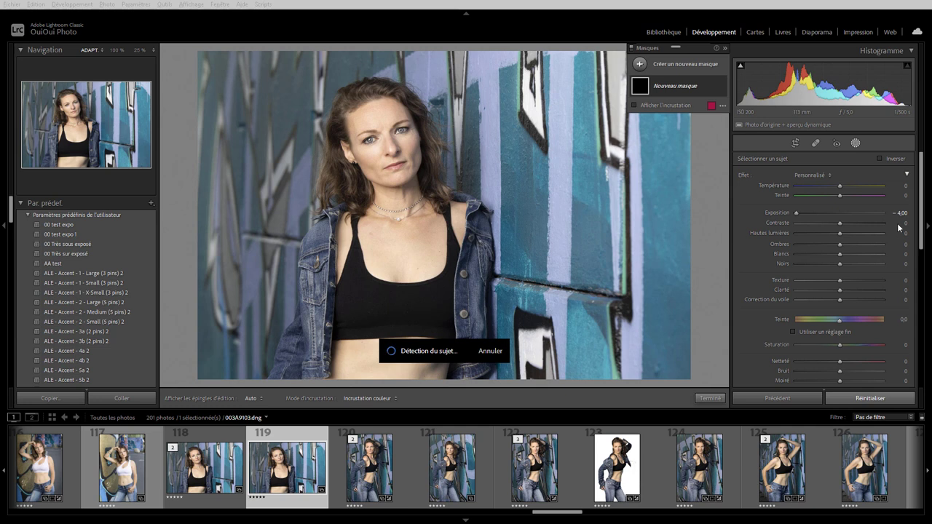
{"action": "left_click_drag", "start_coordinate": [797, 212], "coordinate": [810, 212]}
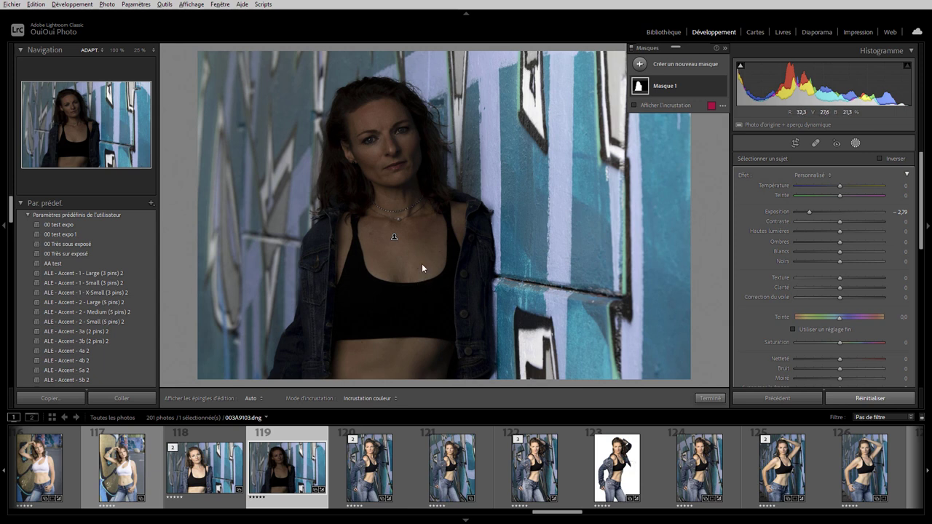
{"action": "key", "text": "ctrl+shift+c"}
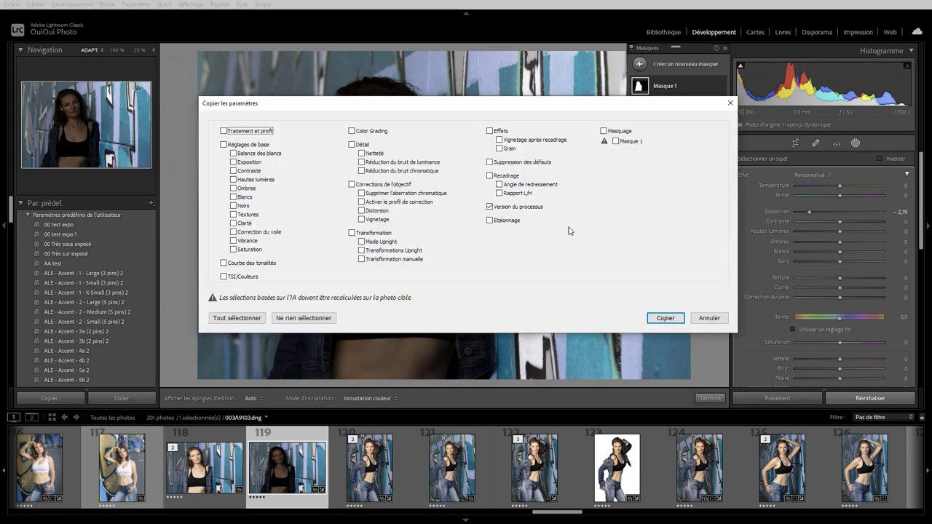
Copy only the Masking settings from the portrait, then switch to photo 121
{"action": "mouse_move", "coordinate": [604, 141]}
{"action": "left_click", "coordinate": [319, 321]}
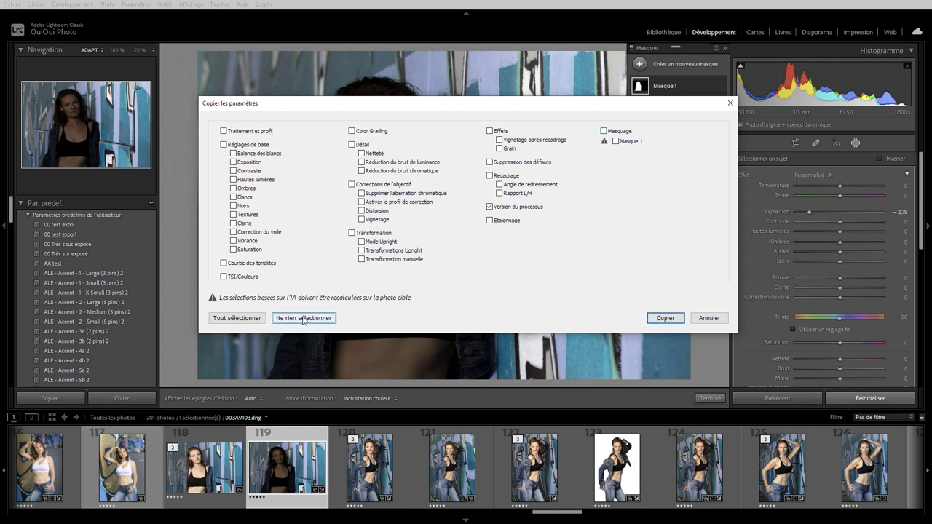
{"action": "left_click", "coordinate": [604, 131]}
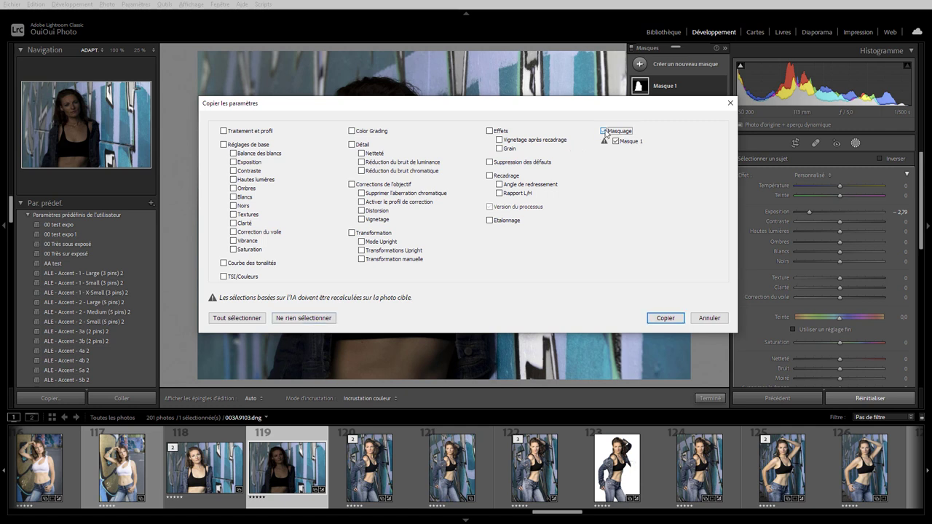
{"action": "left_click", "coordinate": [665, 319]}
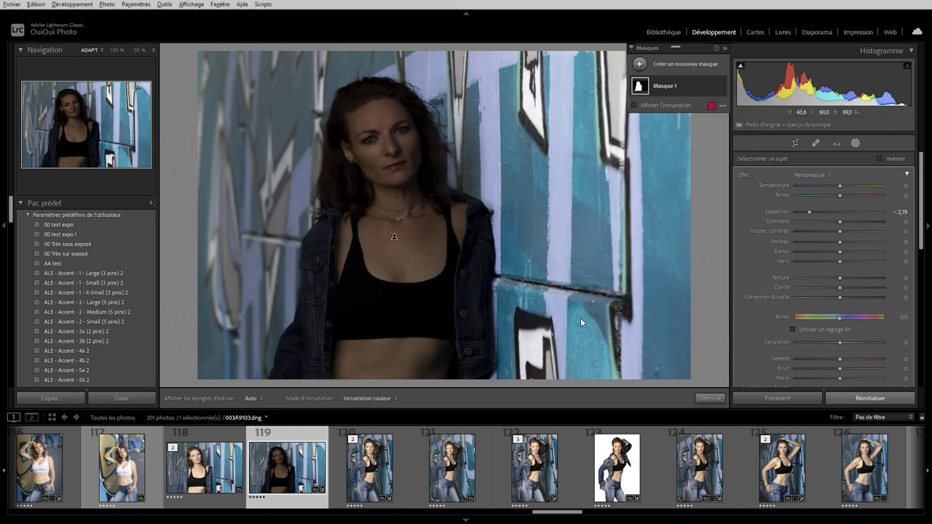
{"action": "left_click", "coordinate": [467, 458]}
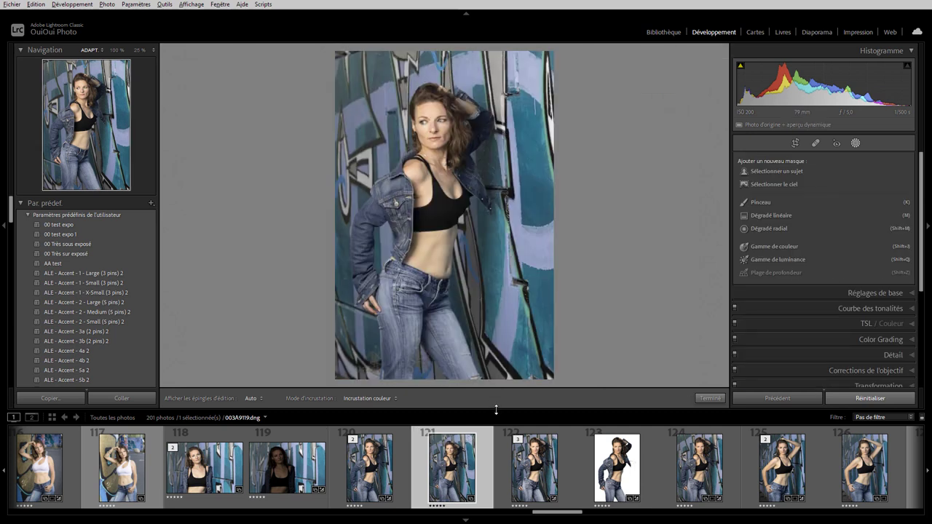
Paste the -2.79 subject mask onto photo 121 and inspect Masque 1
{"action": "key", "text": "ctrl+shift+v"}
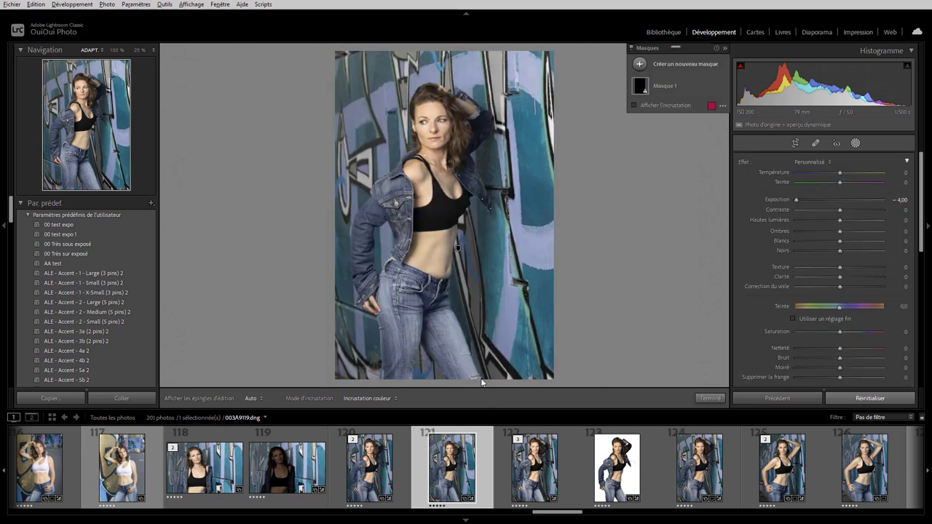
{"action": "mouse_move", "coordinate": [664, 86]}
{"action": "left_click", "coordinate": [712, 86]}
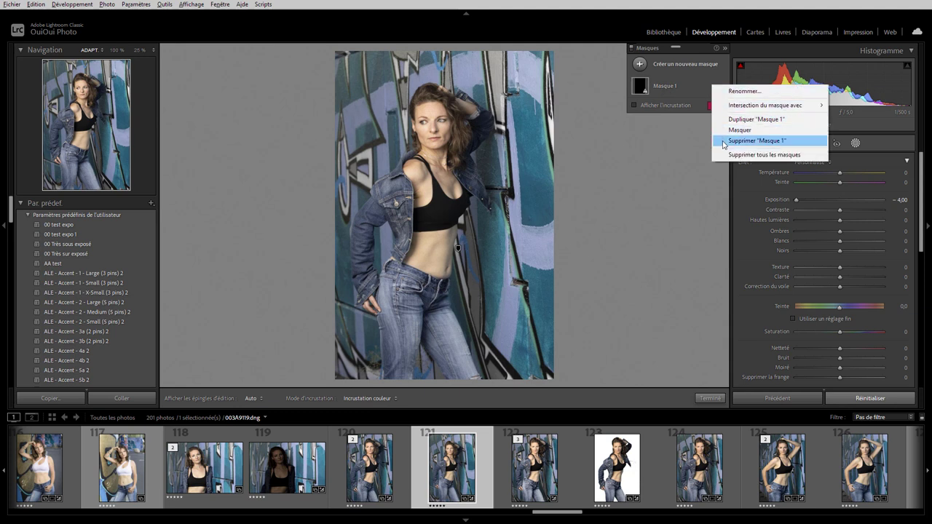
{"action": "left_click", "coordinate": [664, 87]}
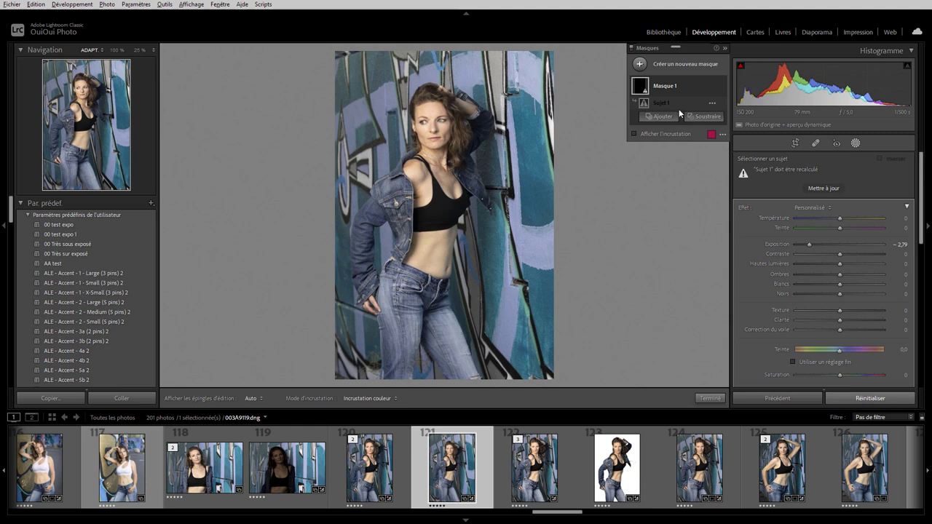
Add a fresh Select Subject to Masque 1, delete stale Sujet 1, and go to Library
{"action": "left_click", "coordinate": [665, 120]}
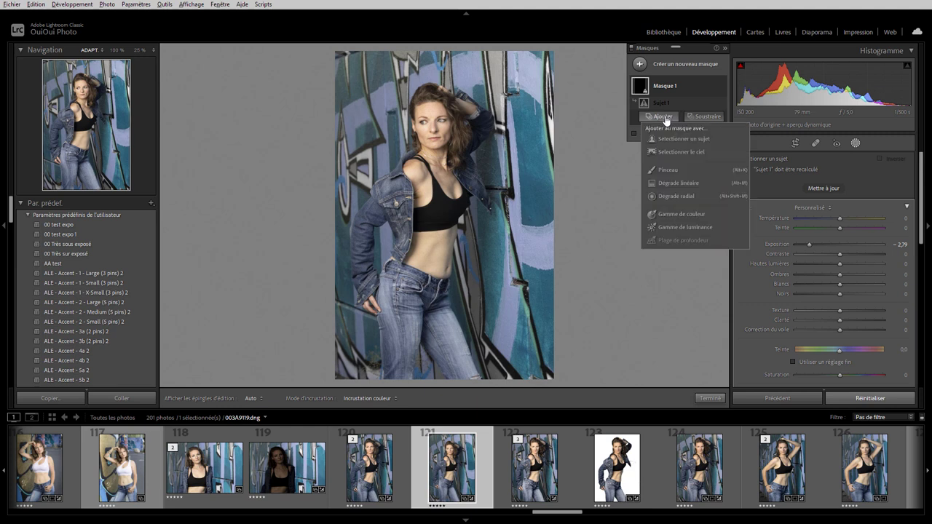
{"action": "left_click", "coordinate": [661, 132]}
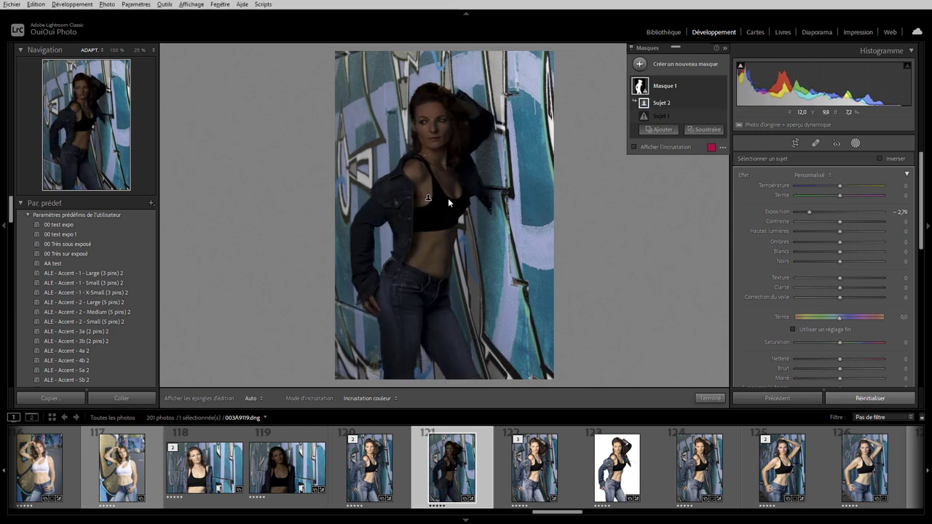
{"action": "left_click", "coordinate": [672, 116]}
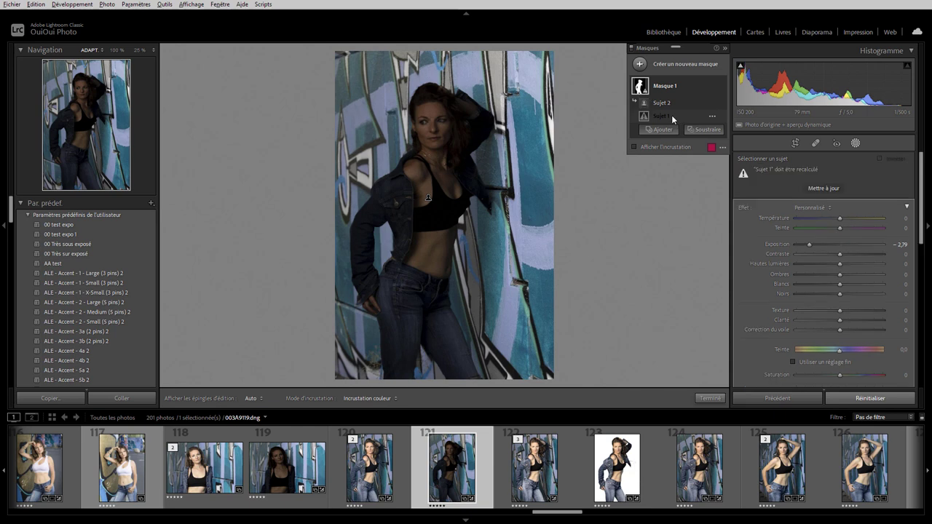
{"action": "key", "text": "Delete"}
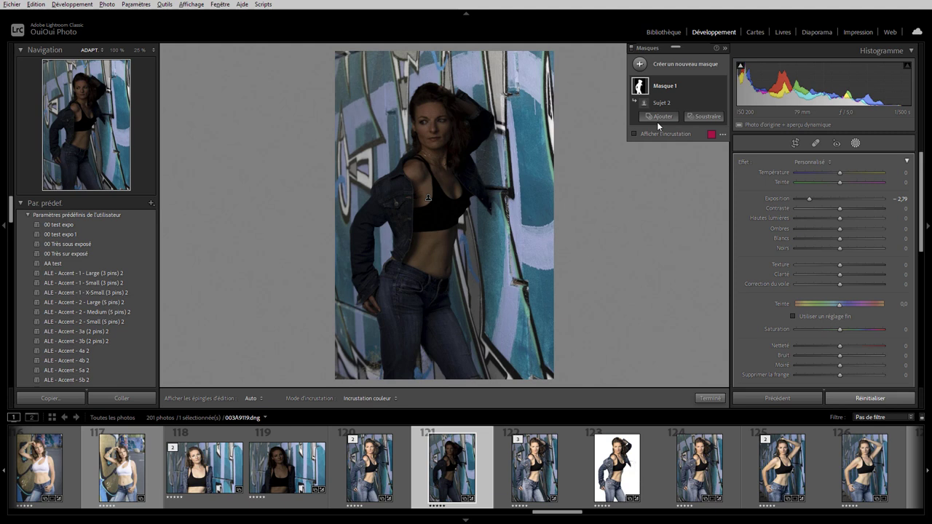
{"action": "key", "text": "e"}
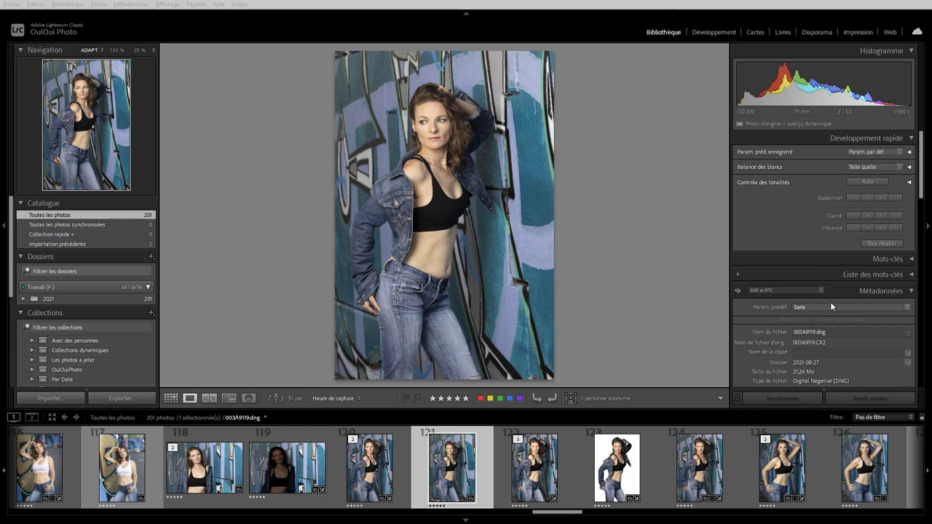
Toggle the edit-only metadata view back to all values and choose the Par défaut layout
{"action": "scroll", "coordinate": [916, 226], "scroll_direction": "down", "scroll_amount": 3}
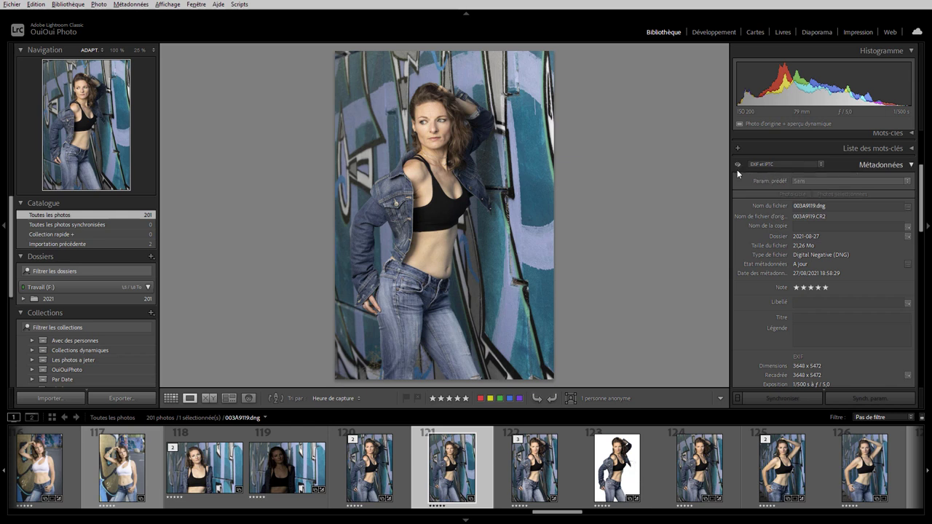
{"action": "left_click", "coordinate": [738, 166]}
{"action": "left_click", "coordinate": [738, 166]}
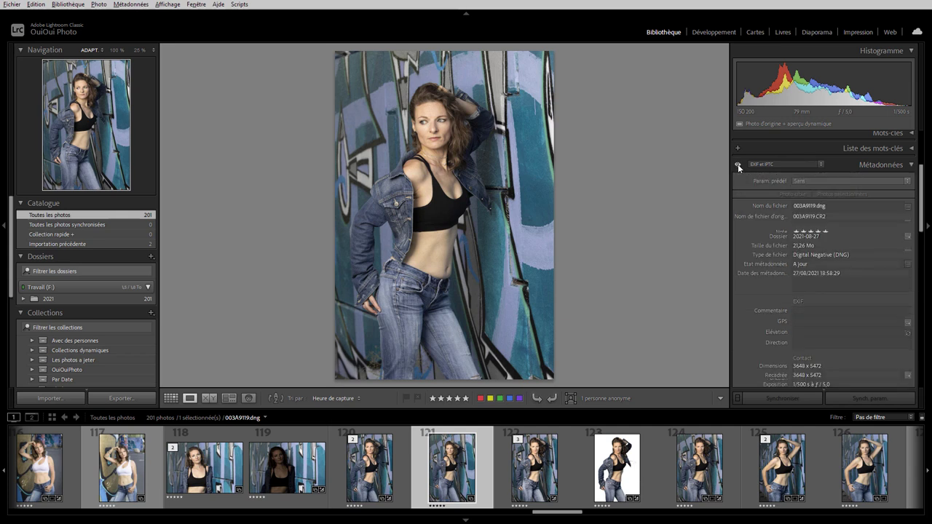
{"action": "left_click", "coordinate": [738, 166]}
{"action": "left_click", "coordinate": [738, 166]}
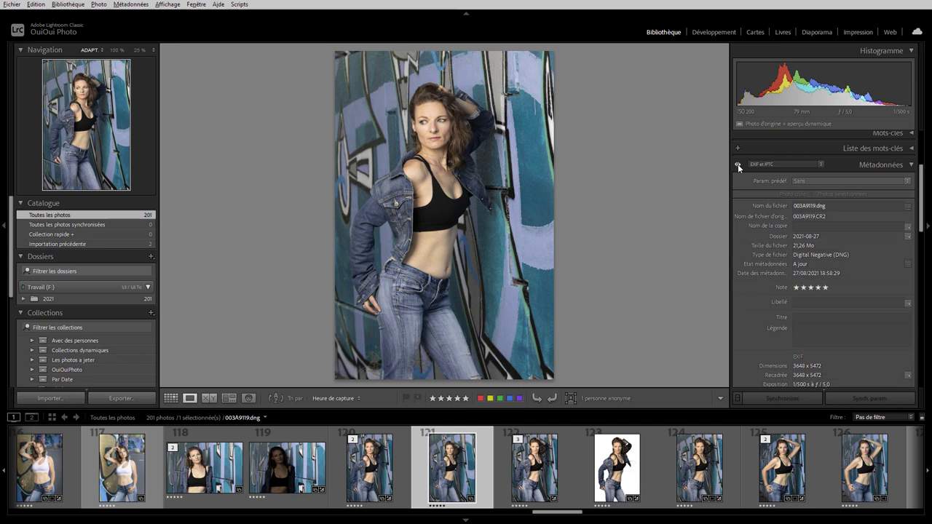
{"action": "left_click", "coordinate": [738, 166]}
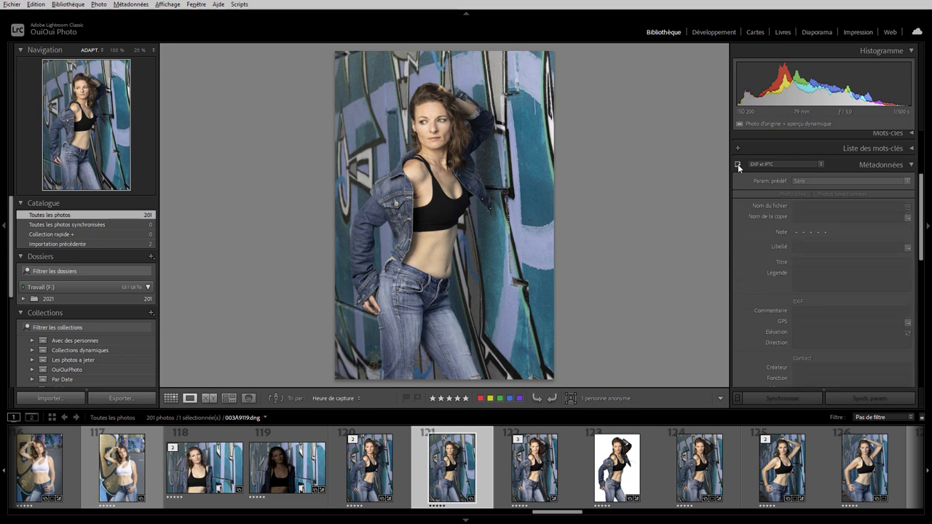
{"action": "left_click", "coordinate": [738, 166]}
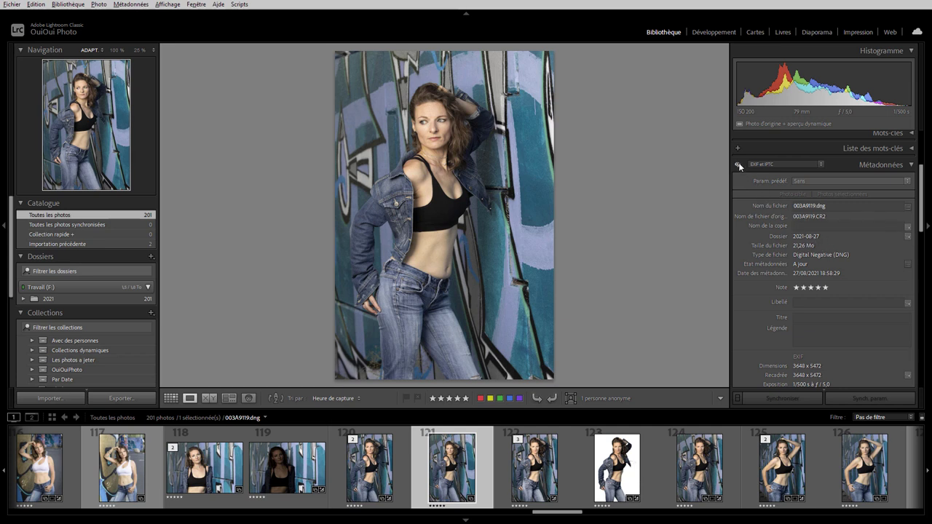
{"action": "left_click", "coordinate": [738, 166]}
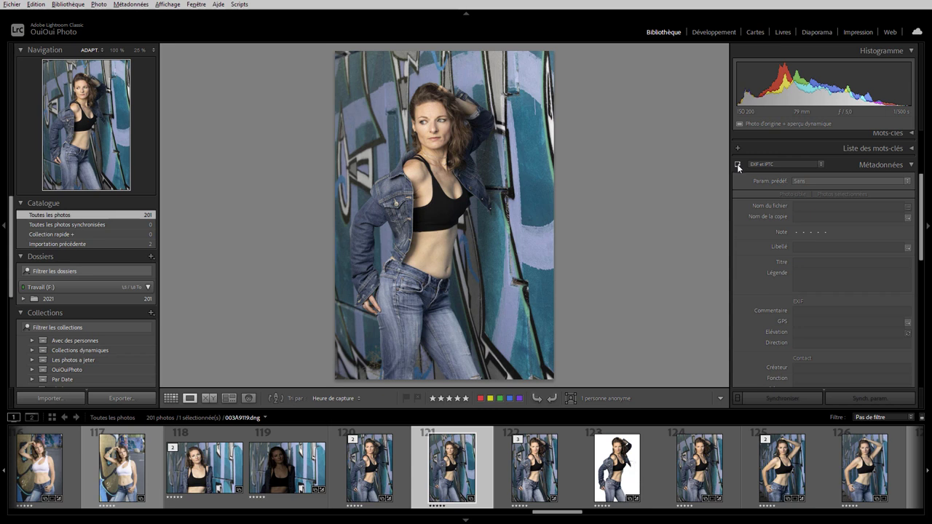
{"action": "left_click", "coordinate": [737, 166]}
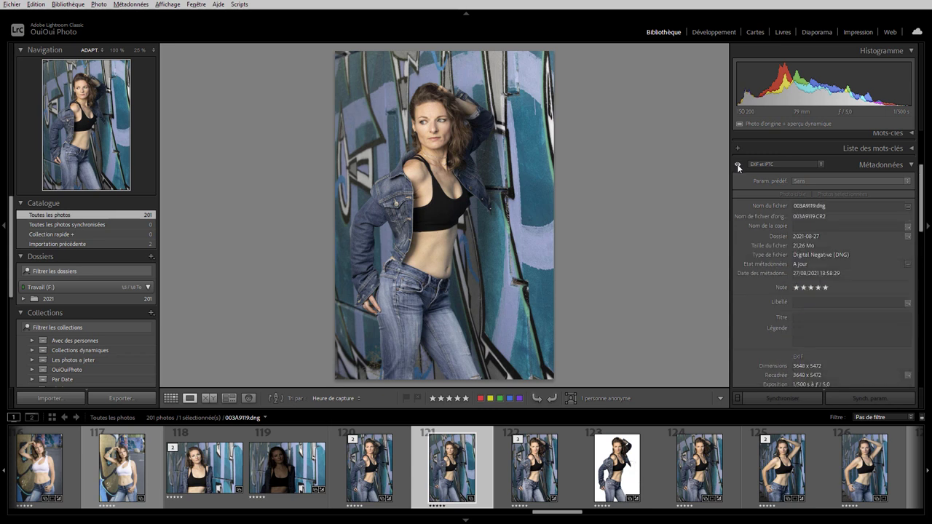
{"action": "left_click", "coordinate": [772, 166]}
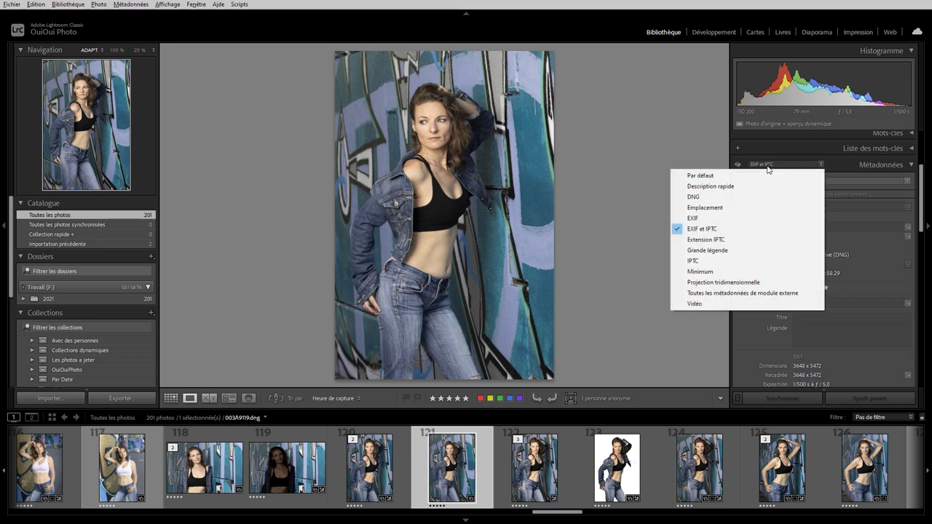
{"action": "left_click", "coordinate": [699, 176]}
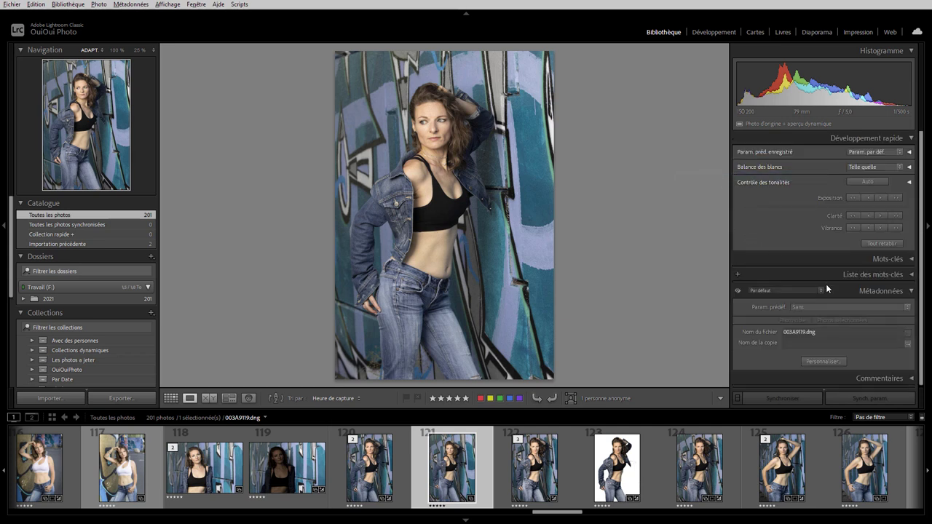
In the metadata field customization, collapse the Basic Info, IPTC, Keywords, 3D and Video sections
{"action": "left_click", "coordinate": [823, 360]}
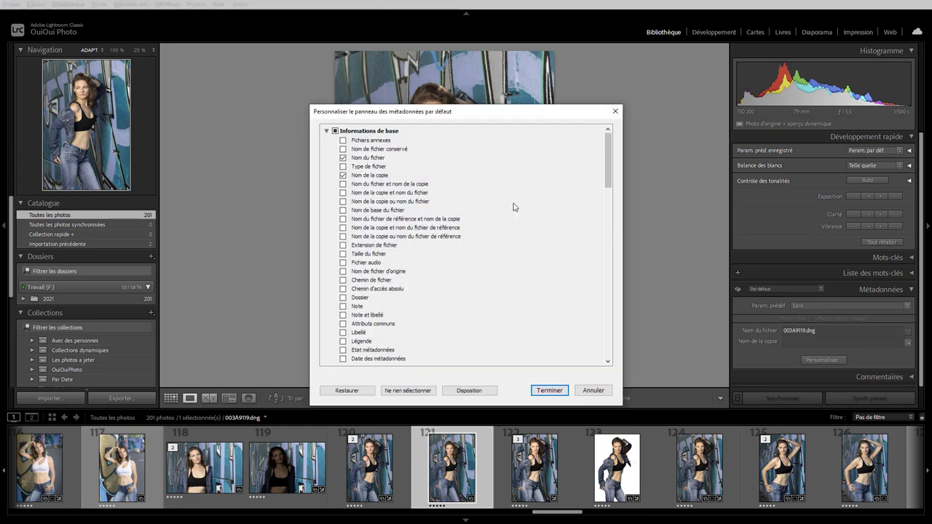
{"action": "left_click", "coordinate": [343, 157]}
{"action": "left_click", "coordinate": [328, 131]}
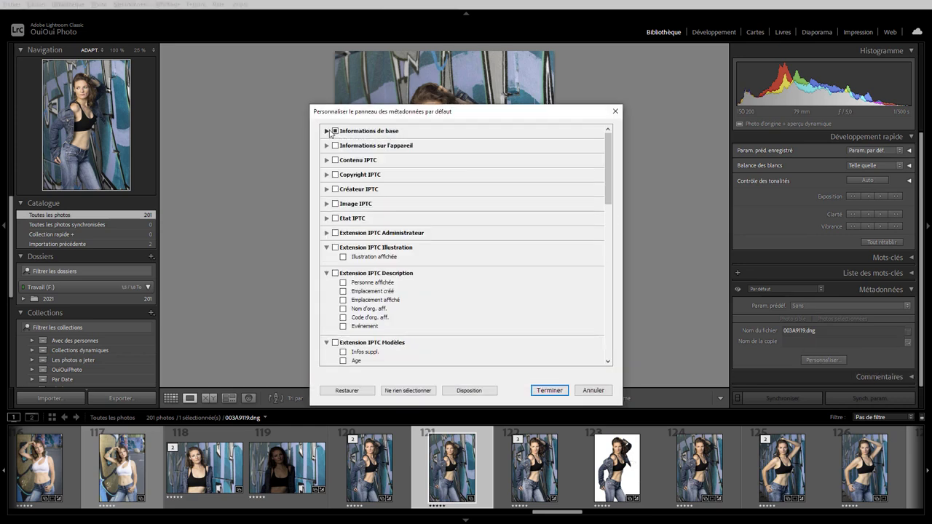
{"action": "left_click", "coordinate": [327, 248]}
{"action": "left_click", "coordinate": [327, 262]}
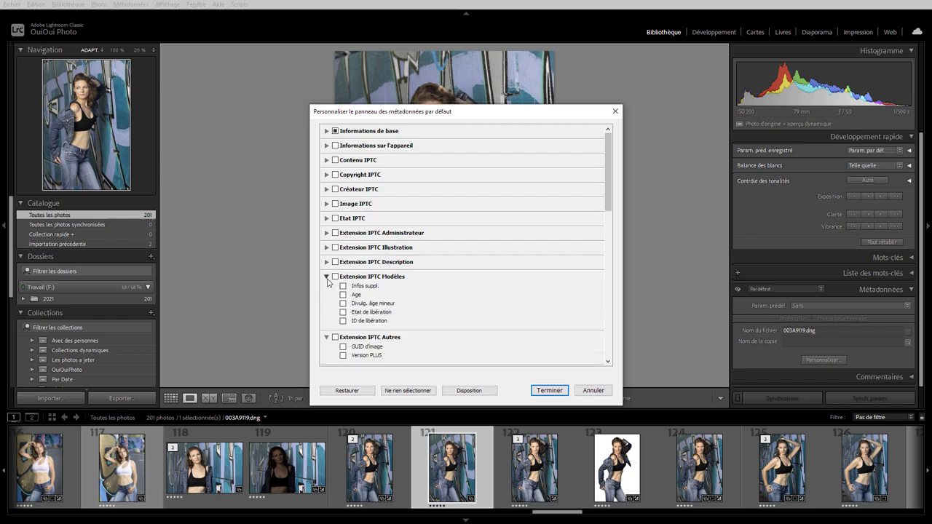
{"action": "left_click", "coordinate": [327, 277]}
{"action": "left_click", "coordinate": [327, 291]}
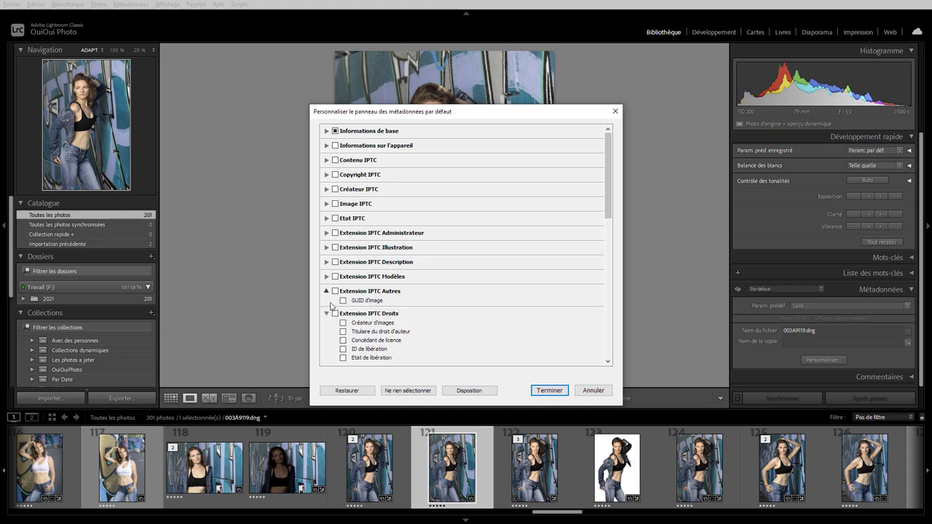
{"action": "left_click", "coordinate": [327, 306]}
{"action": "left_click", "coordinate": [327, 321]}
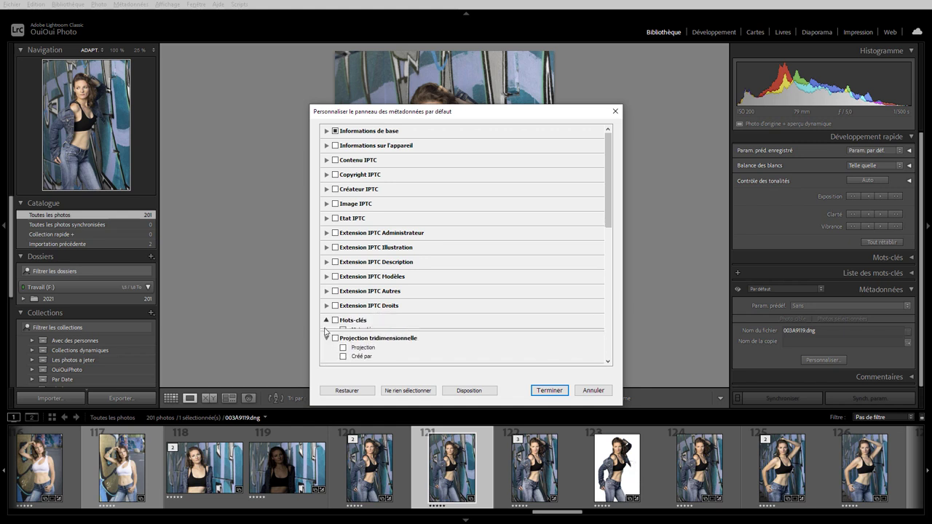
{"action": "left_click", "coordinate": [327, 335]}
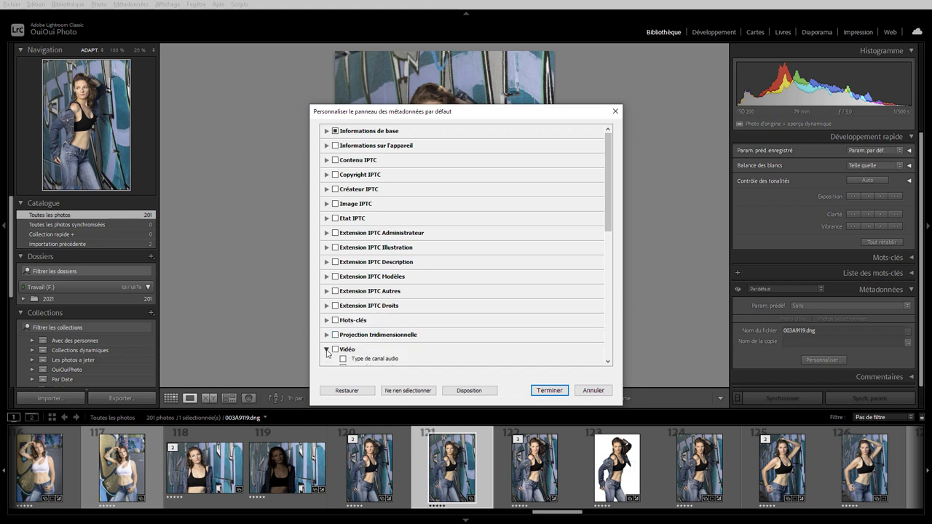
{"action": "left_click", "coordinate": [327, 349]}
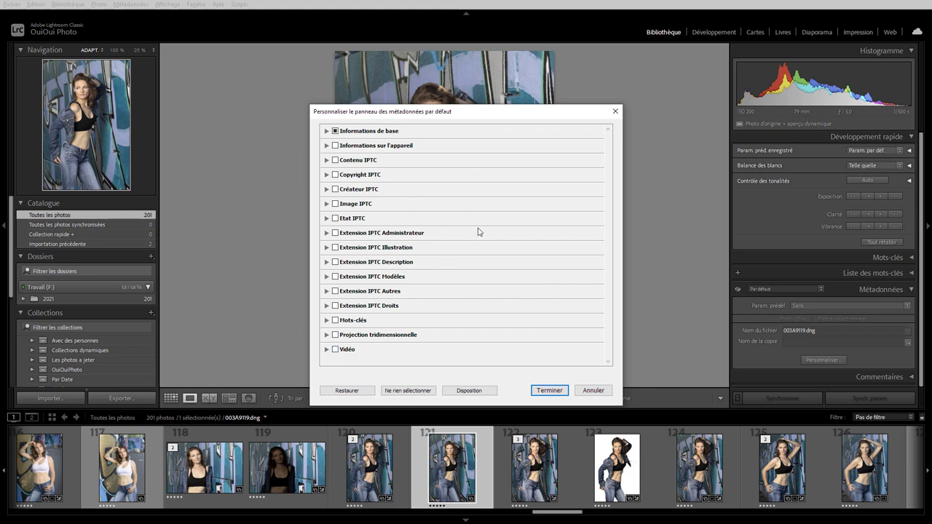
Add Taille du fichier, Dossier and Note fields to the default metadata layout
{"action": "left_click", "coordinate": [325, 132]}
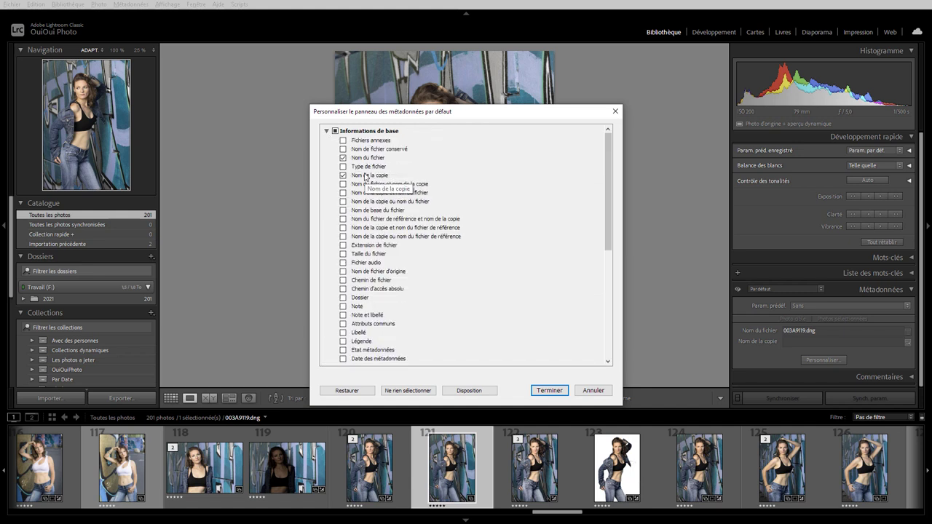
{"action": "left_click", "coordinate": [343, 253]}
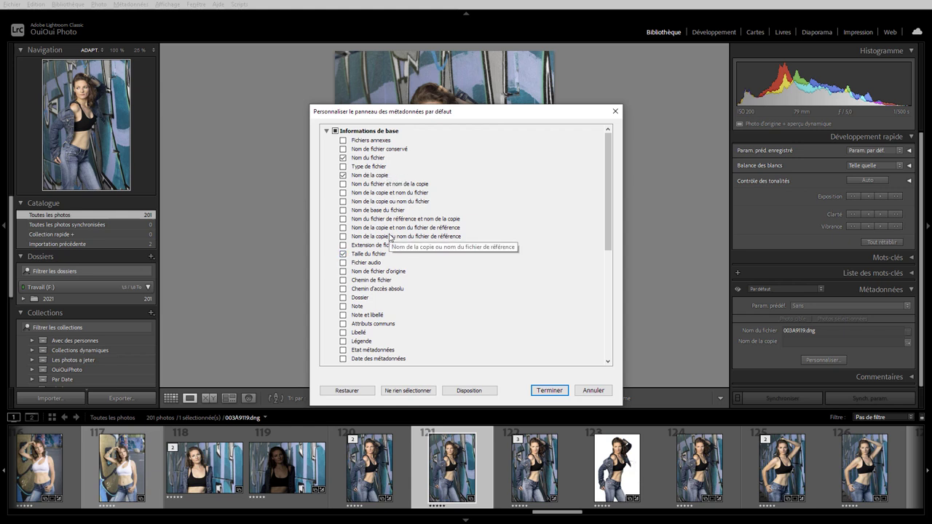
{"action": "left_click", "coordinate": [343, 297]}
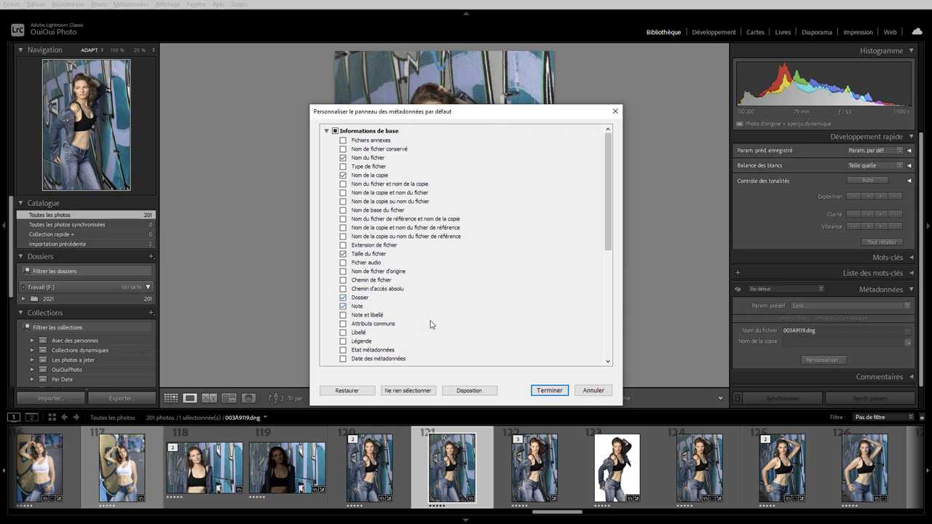
{"action": "left_click", "coordinate": [556, 392]}
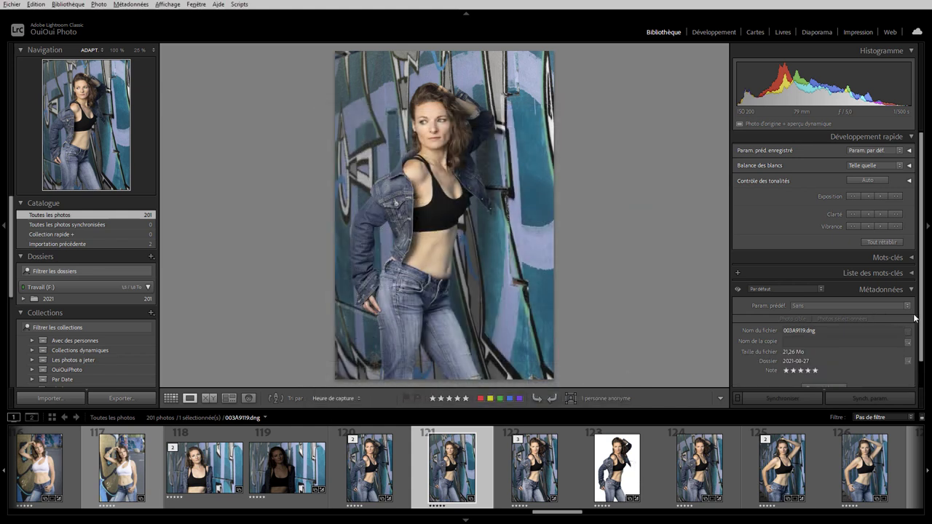
Add the camera fields Recadrée and Temps d'exposition to the default metadata layout
{"action": "scroll", "coordinate": [920, 320], "scroll_direction": "down", "scroll_amount": 1}
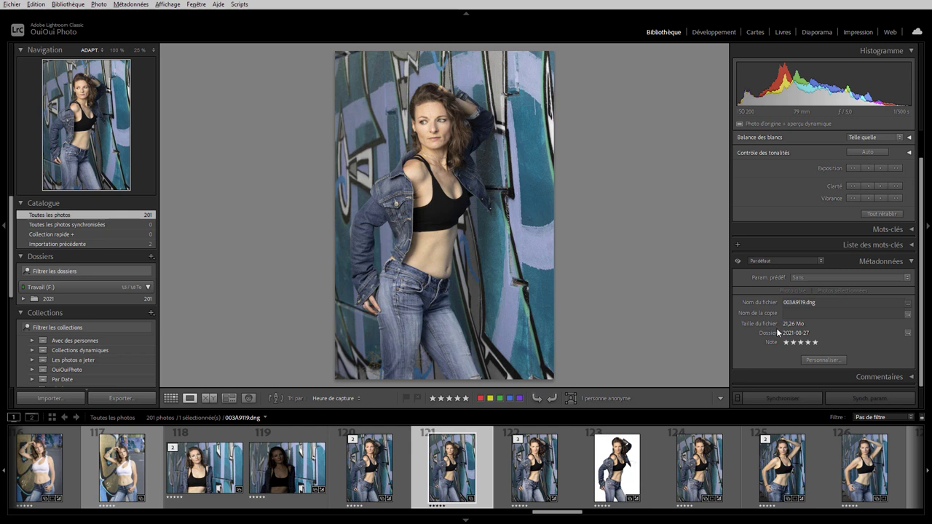
{"action": "left_click", "coordinate": [822, 361]}
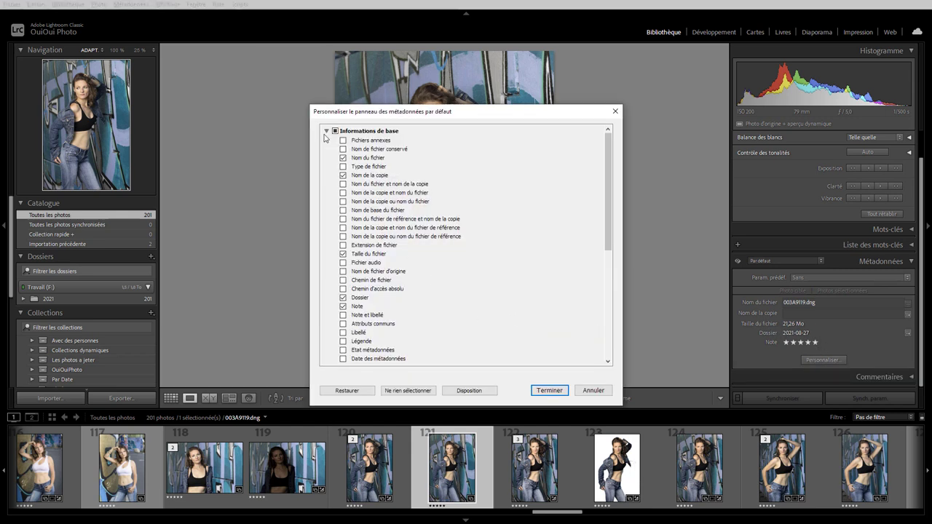
{"action": "left_click", "coordinate": [326, 131]}
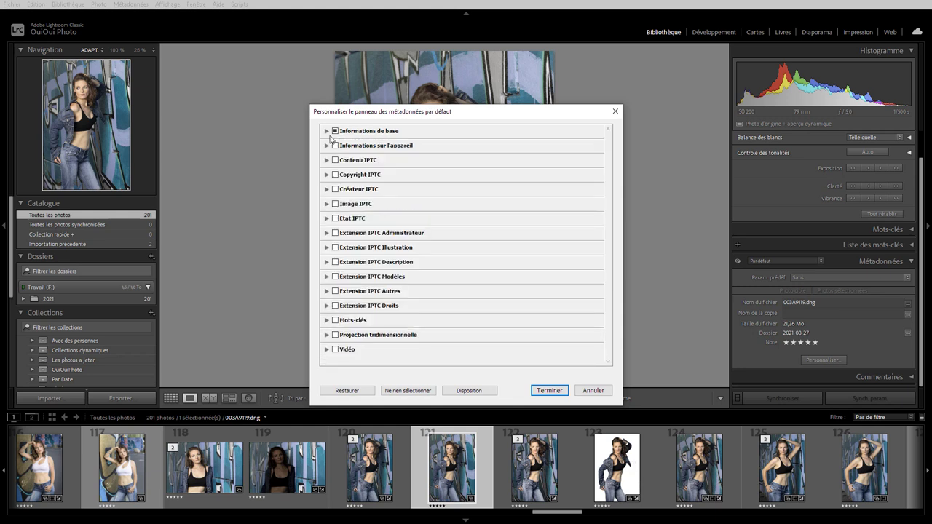
{"action": "left_click", "coordinate": [327, 146]}
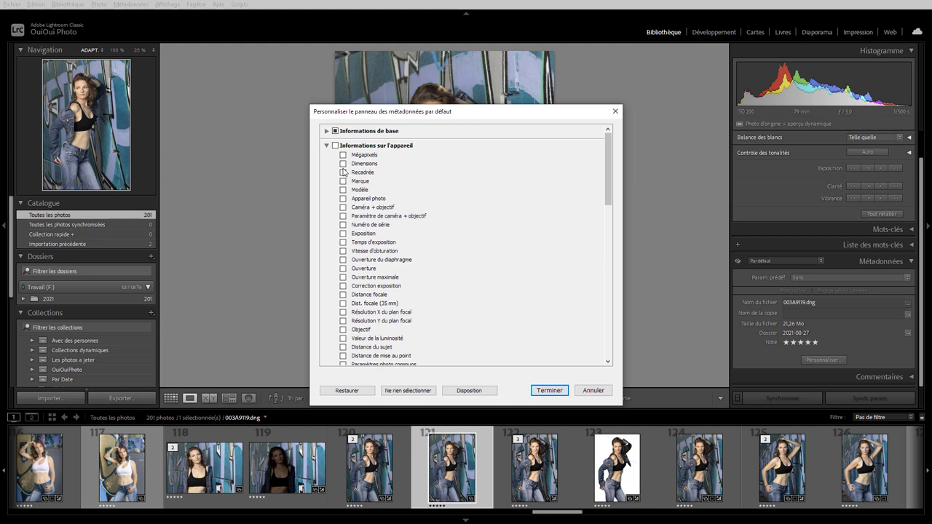
{"action": "left_click", "coordinate": [344, 172]}
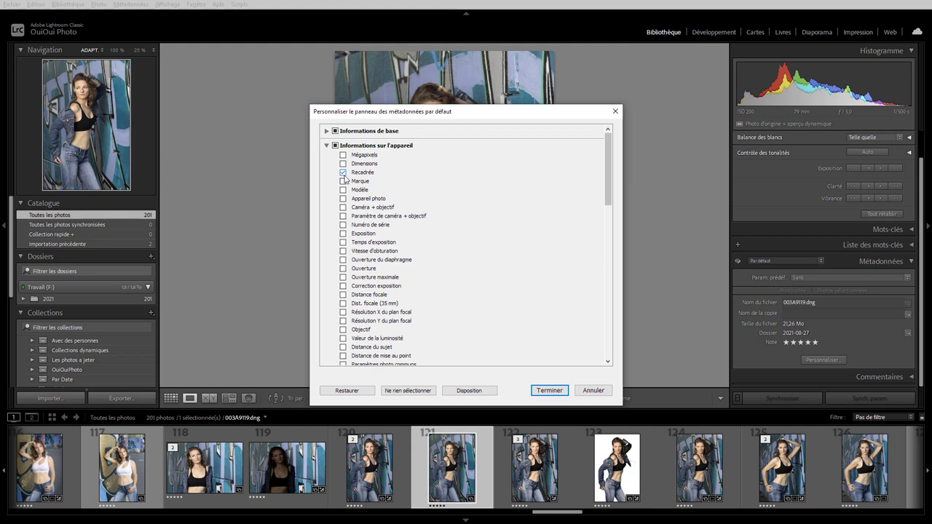
{"action": "left_click", "coordinate": [343, 243]}
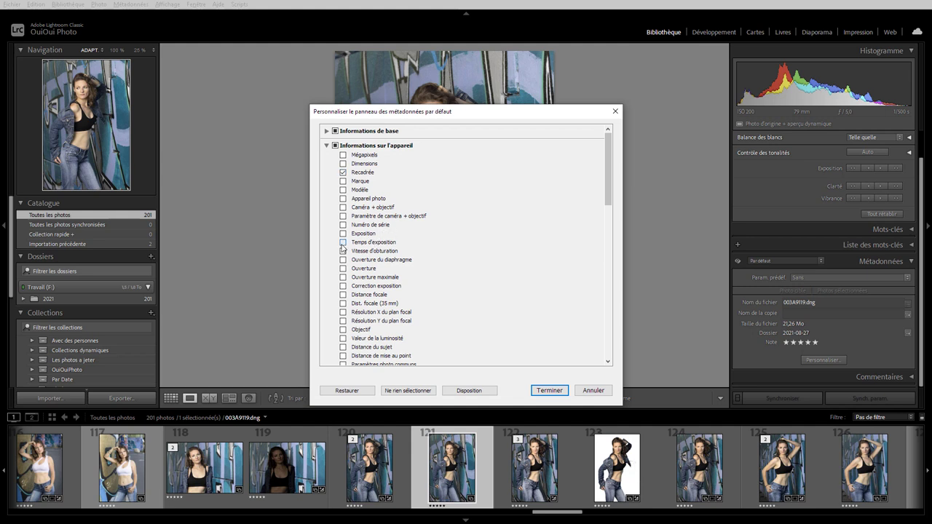
{"action": "left_click", "coordinate": [550, 391]}
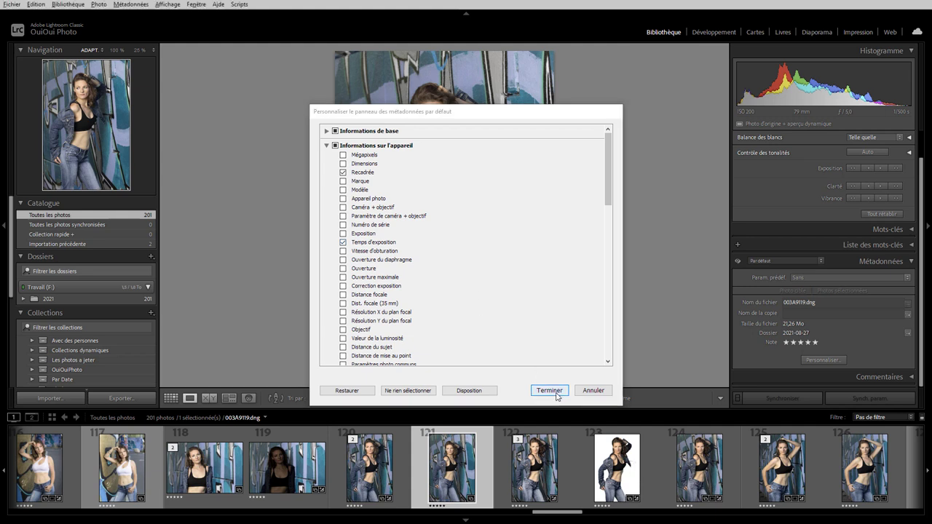
Reopen the metadata field customization with the camera information section collapsed
{"action": "scroll", "coordinate": [921, 313], "scroll_direction": "down", "scroll_amount": 2}
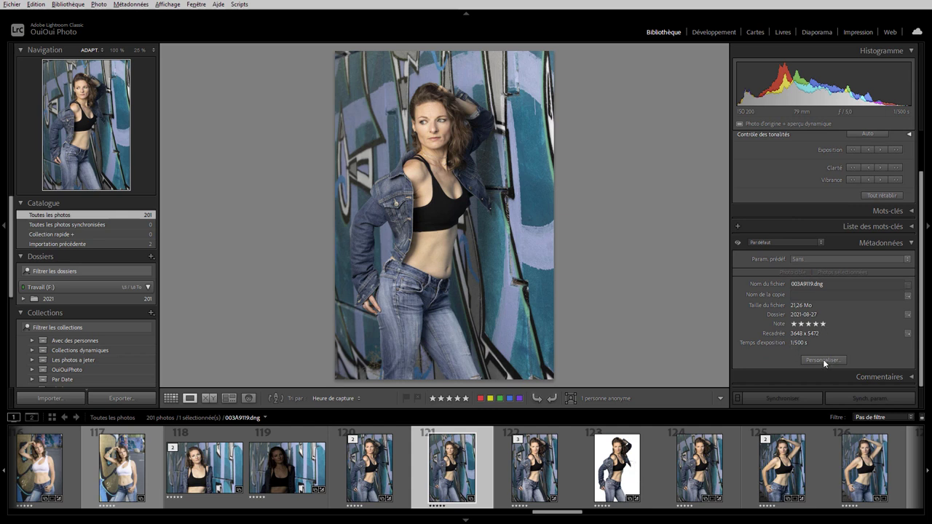
{"action": "left_click", "coordinate": [824, 360]}
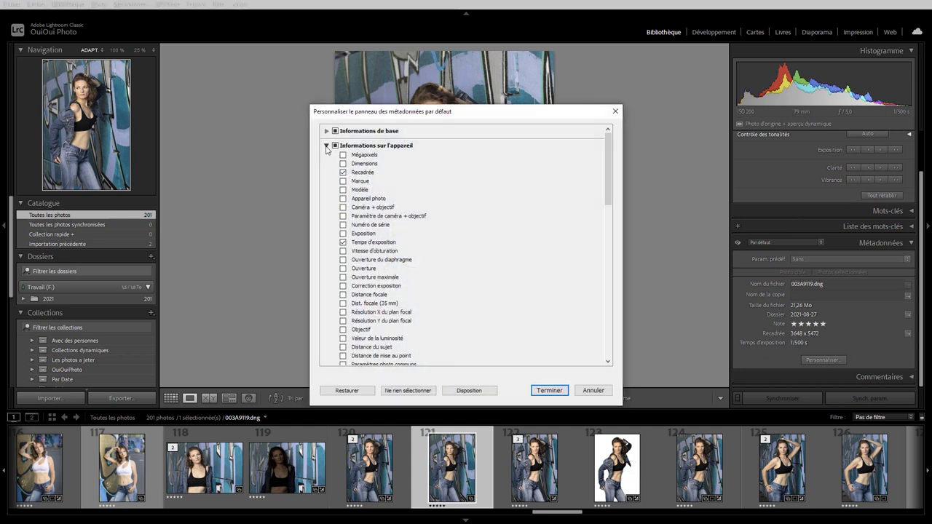
{"action": "left_click", "coordinate": [326, 145]}
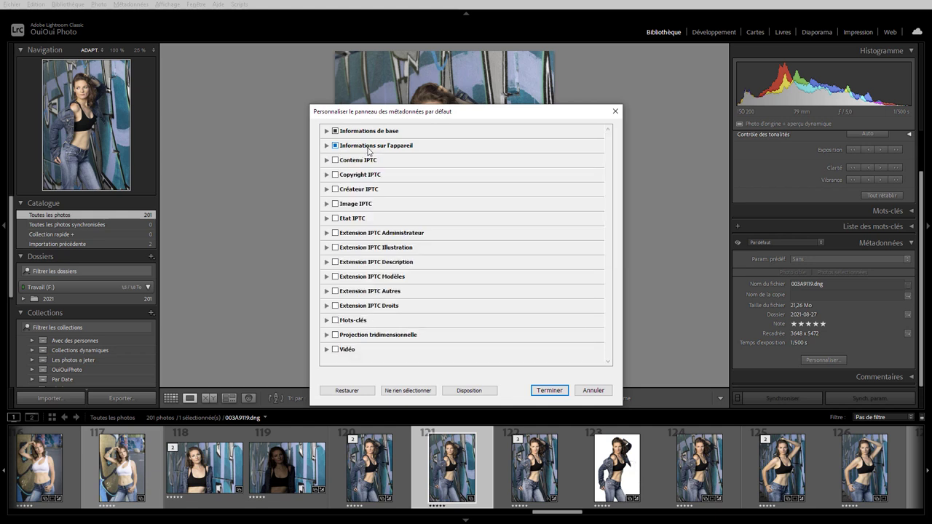
Move Nom de la copie above Nom du fichier in the metadata field order
{"action": "left_click", "coordinate": [480, 392]}
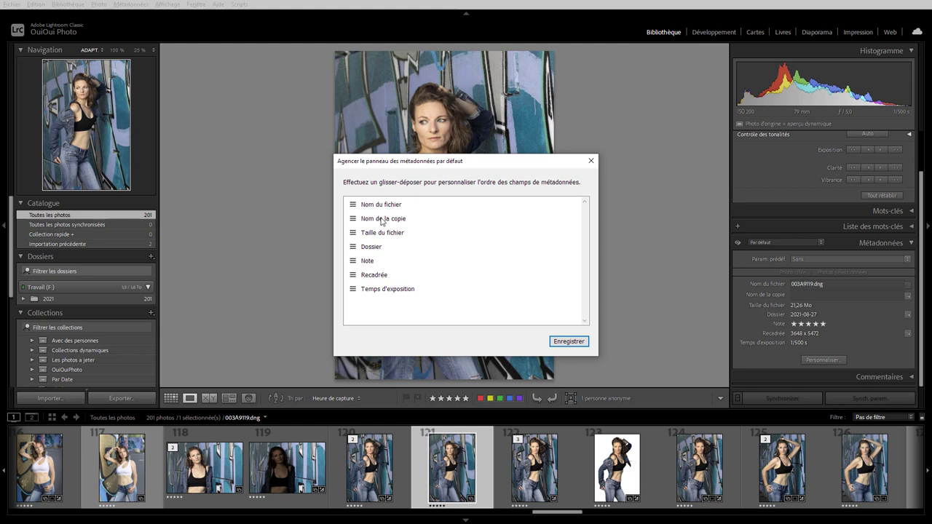
{"action": "left_click", "coordinate": [354, 219]}
{"action": "left_click_drag", "start_coordinate": [352, 214], "coordinate": [353, 205]}
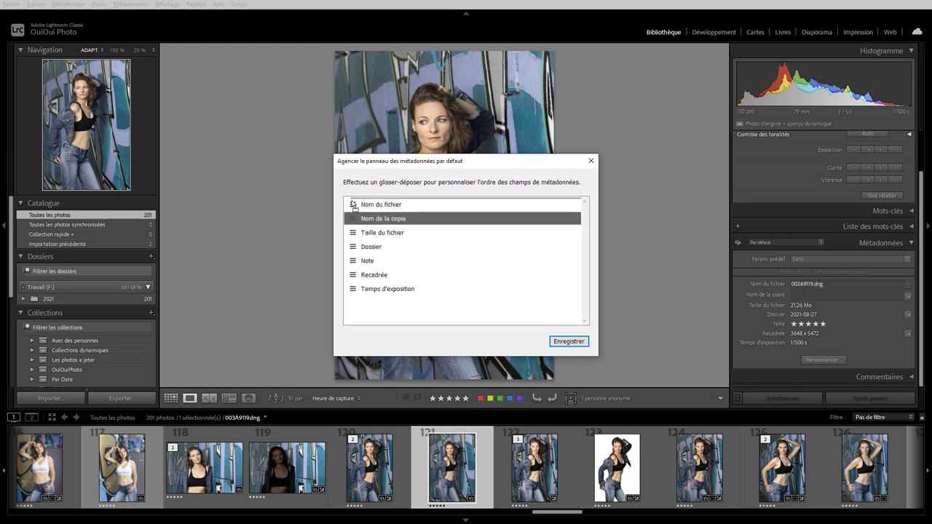
{"action": "left_click", "coordinate": [569, 342]}
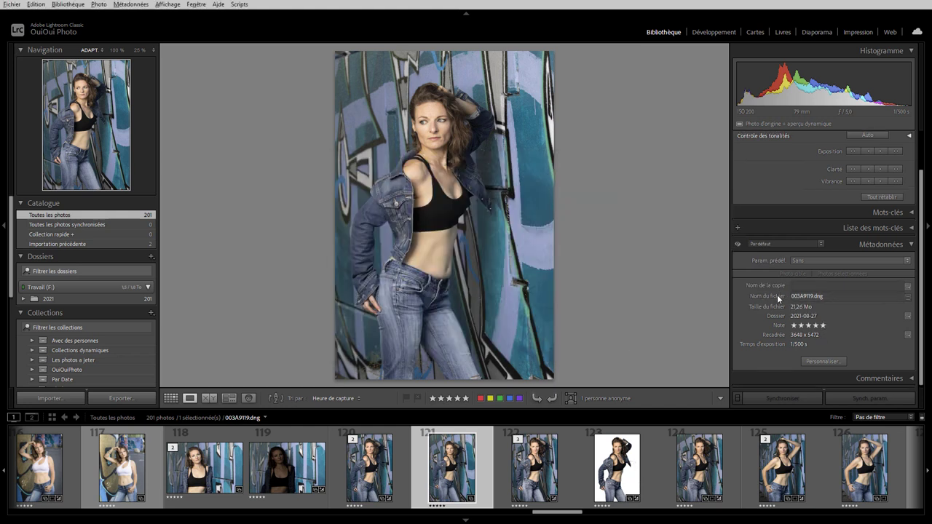
Move Temps d'exposition up to second place in the metadata field order
{"action": "left_click", "coordinate": [823, 361]}
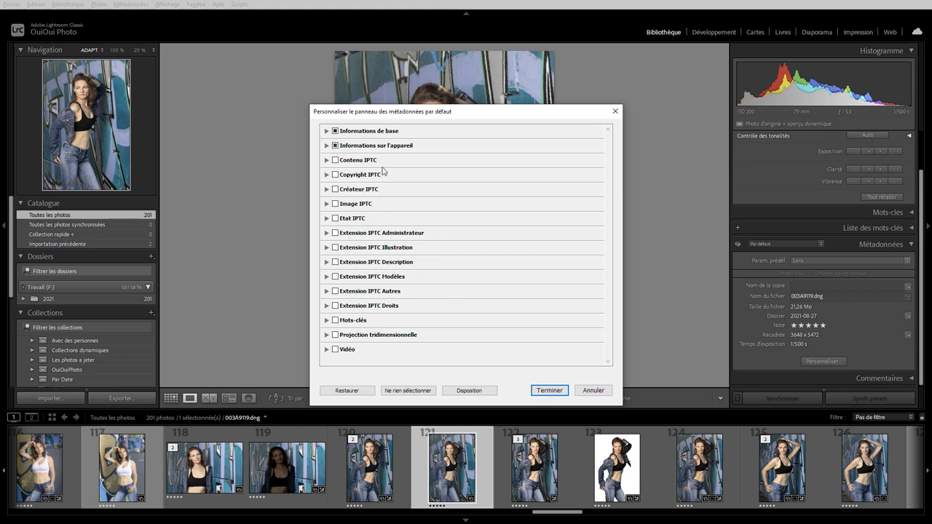
{"action": "left_click", "coordinate": [480, 390]}
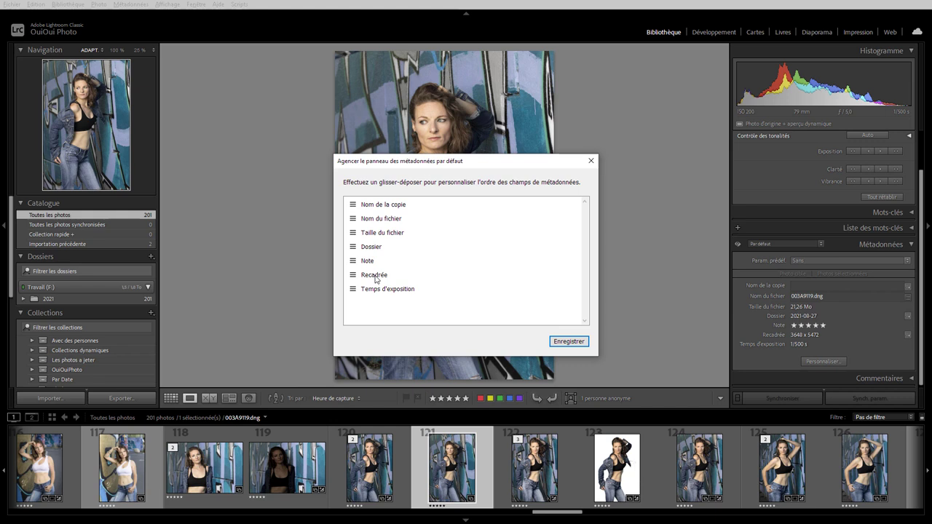
{"action": "left_click", "coordinate": [352, 294]}
{"action": "left_click_drag", "start_coordinate": [353, 295], "coordinate": [353, 220]}
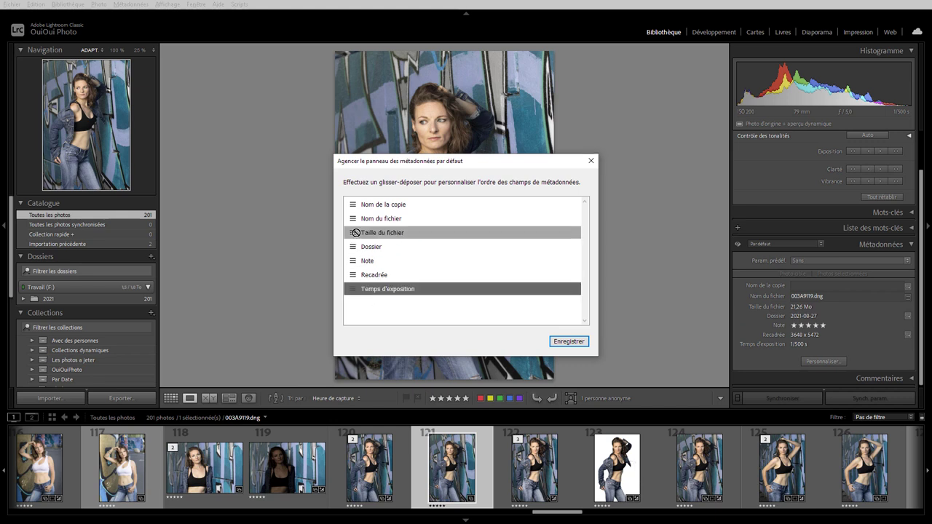
{"action": "left_click", "coordinate": [555, 342]}
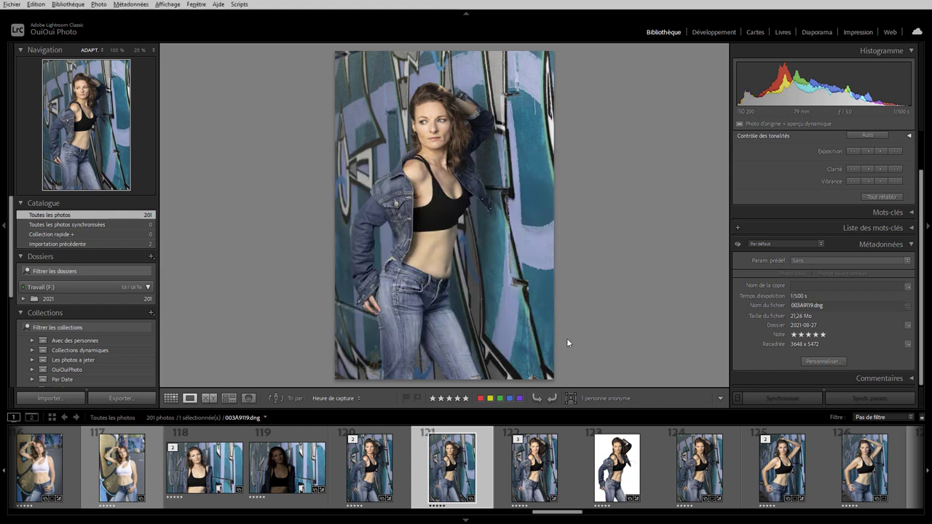
Switch the Metadata panel to the EXIF et IPTC preset and show the library as a thumbnail grid
{"action": "left_click", "coordinate": [821, 361]}
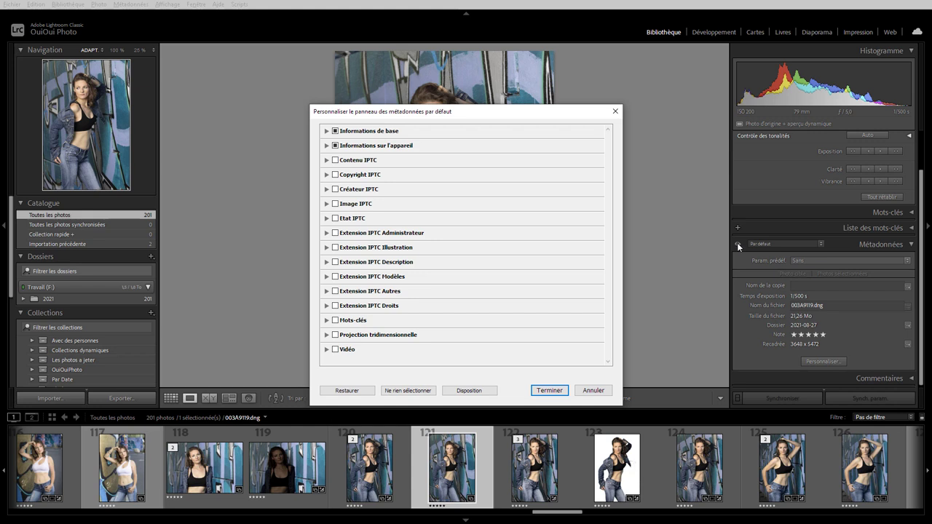
{"action": "left_click", "coordinate": [601, 391]}
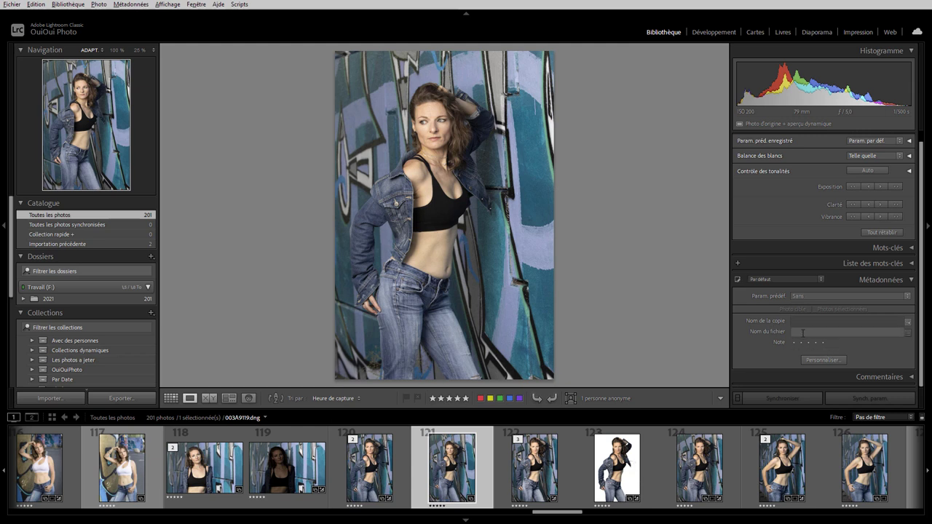
{"action": "left_click", "coordinate": [739, 280]}
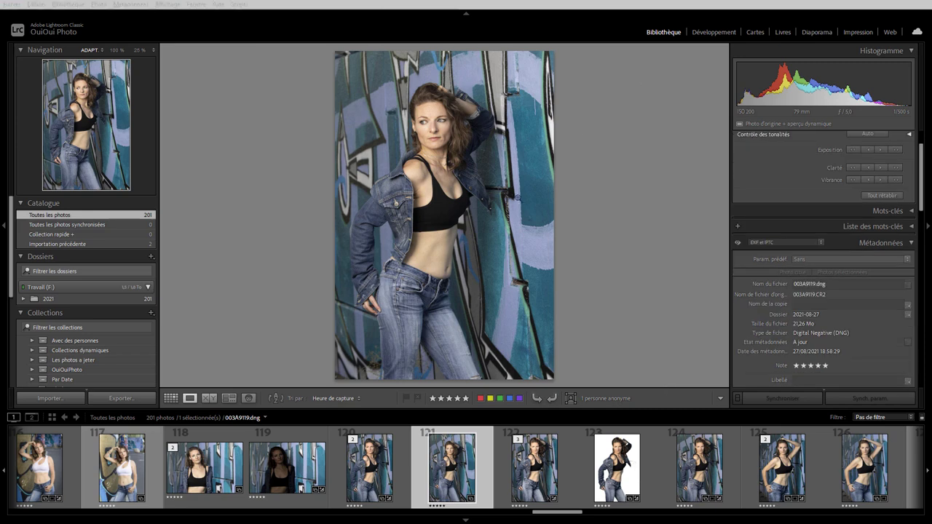
{"action": "left_click", "coordinate": [171, 399]}
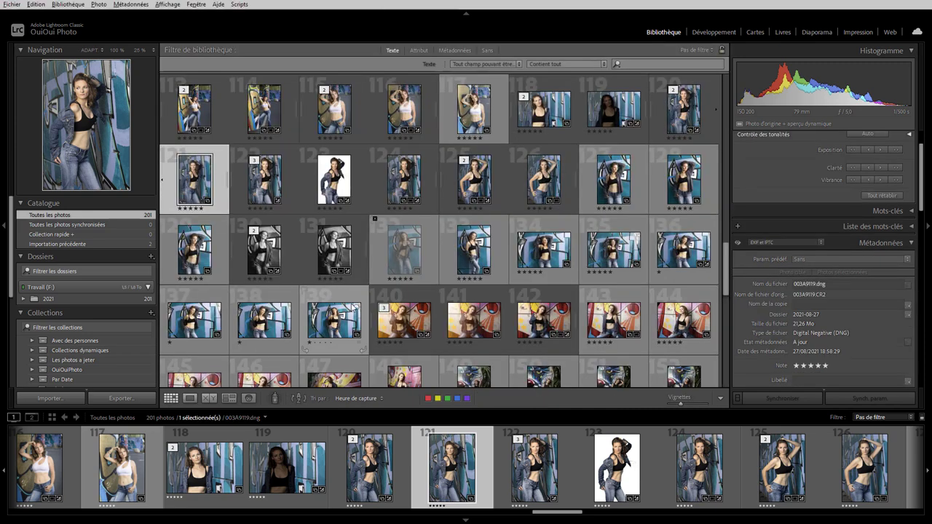
Select photos 115–125, show metadata for all selected photos, then inspect individual photos
{"action": "left_click", "coordinate": [321, 139]}
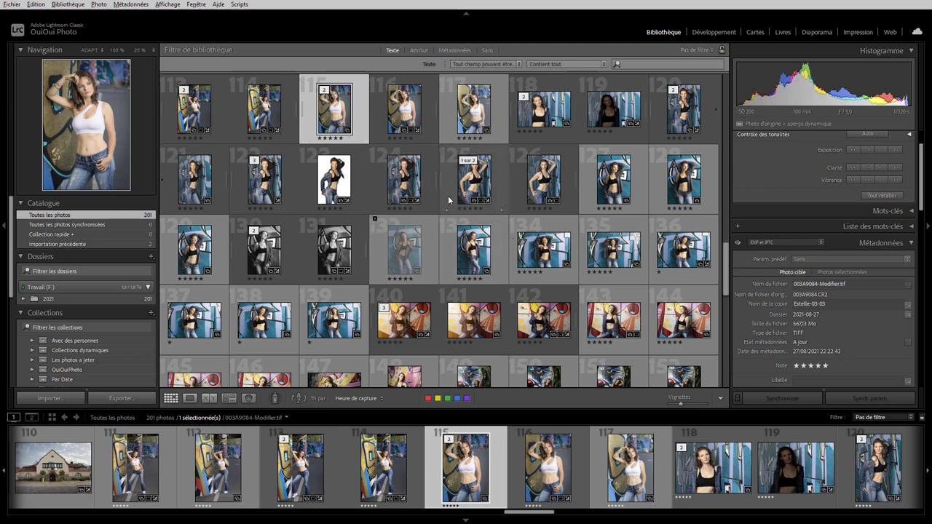
{"action": "left_click", "coordinate": [453, 211], "text": "shift"}
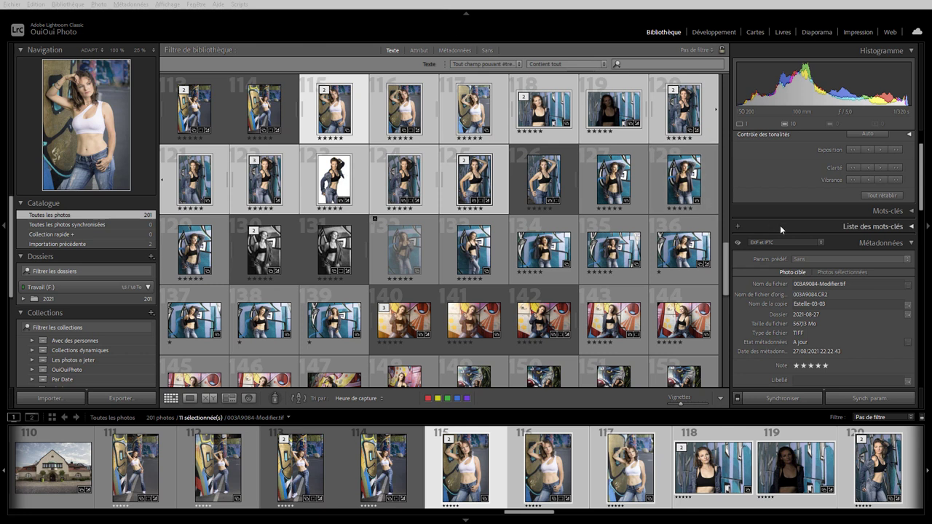
{"action": "left_click", "coordinate": [827, 271]}
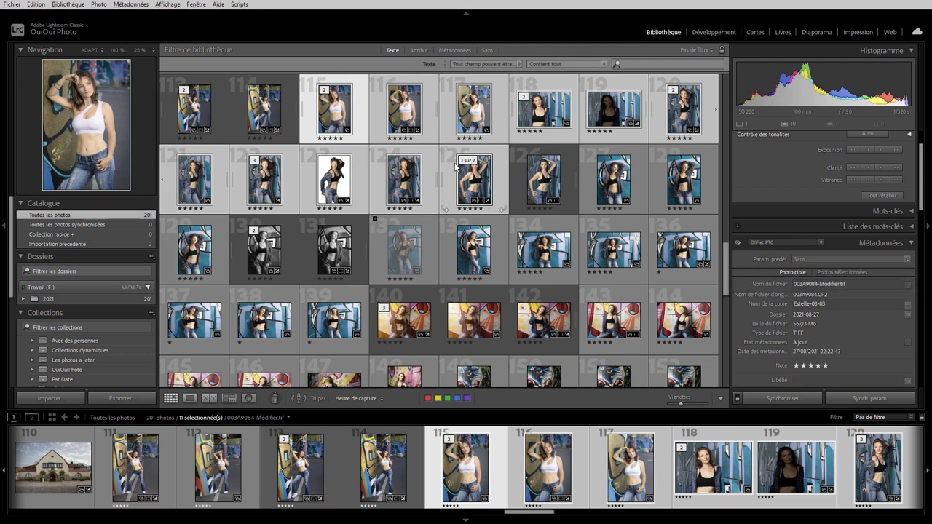
{"action": "left_click", "coordinate": [663, 457]}
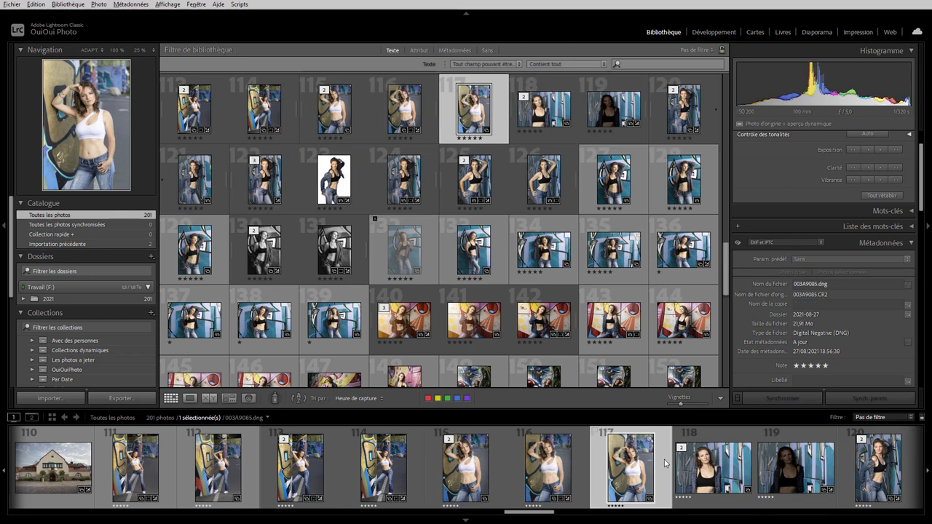
{"action": "left_click", "coordinate": [357, 128]}
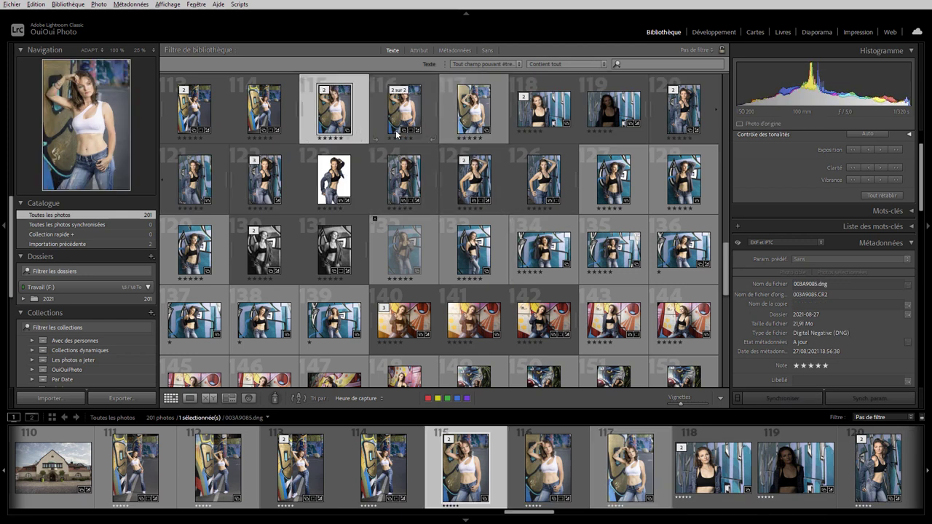
{"action": "left_click", "coordinate": [557, 138]}
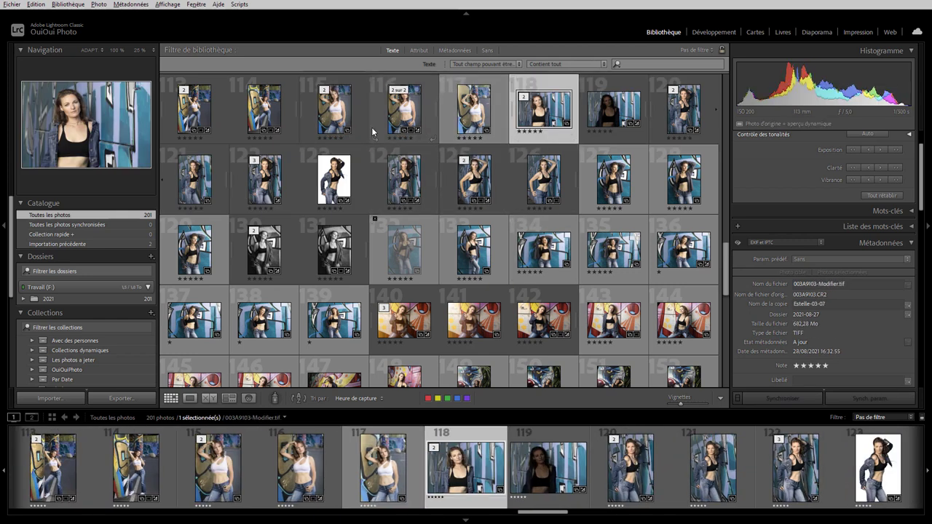
{"action": "left_click", "coordinate": [361, 128]}
Select photos 115 through 126 and step the active photo forward to photo 120
{"action": "left_click", "coordinate": [567, 192], "text": "shift"}
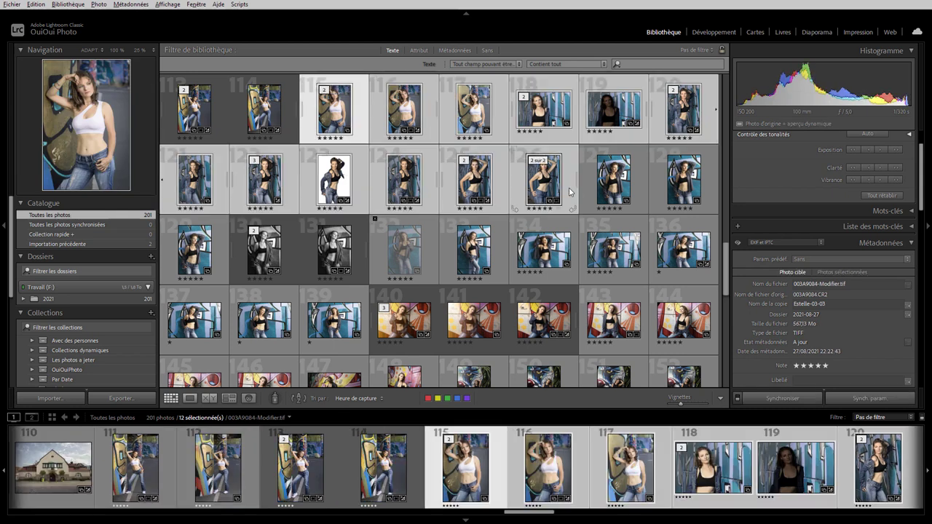
{"action": "key", "text": "Right"}
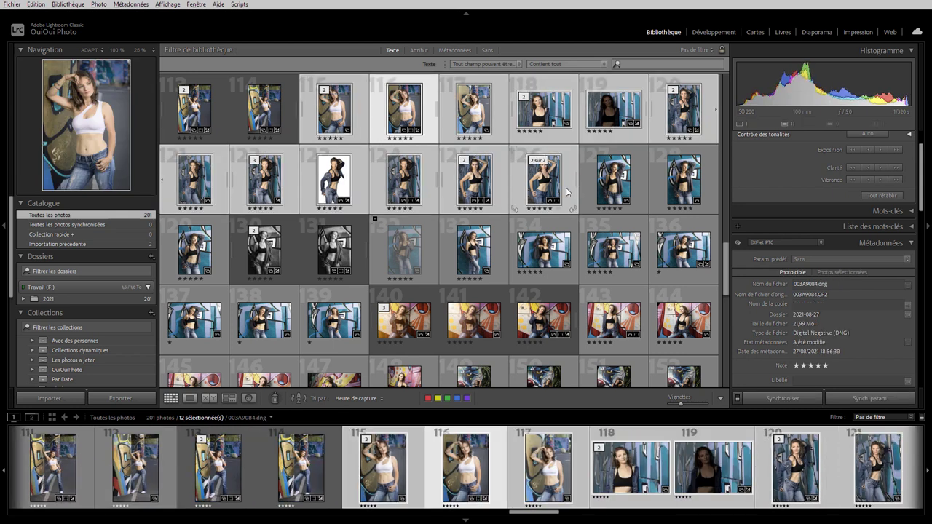
{"action": "key", "text": "Right"}
{"action": "key", "text": "Right"}
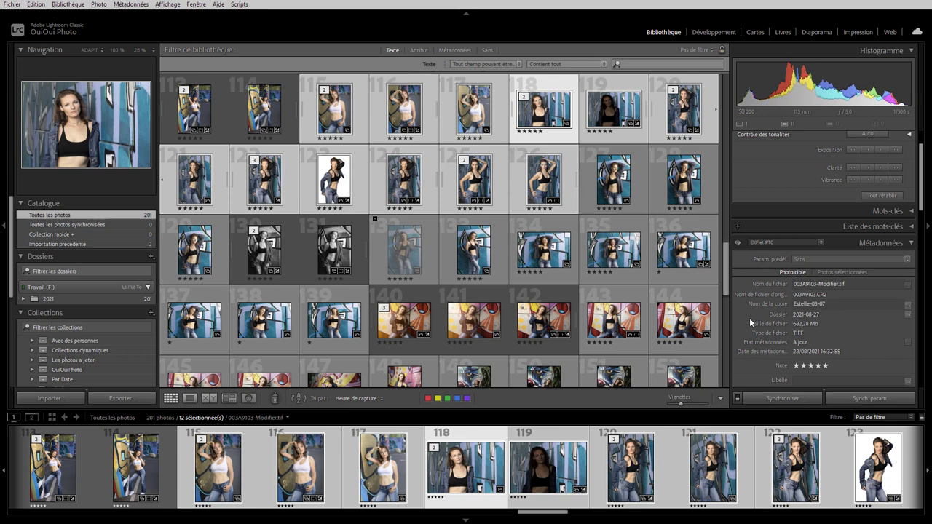
{"action": "key", "text": "Right"}
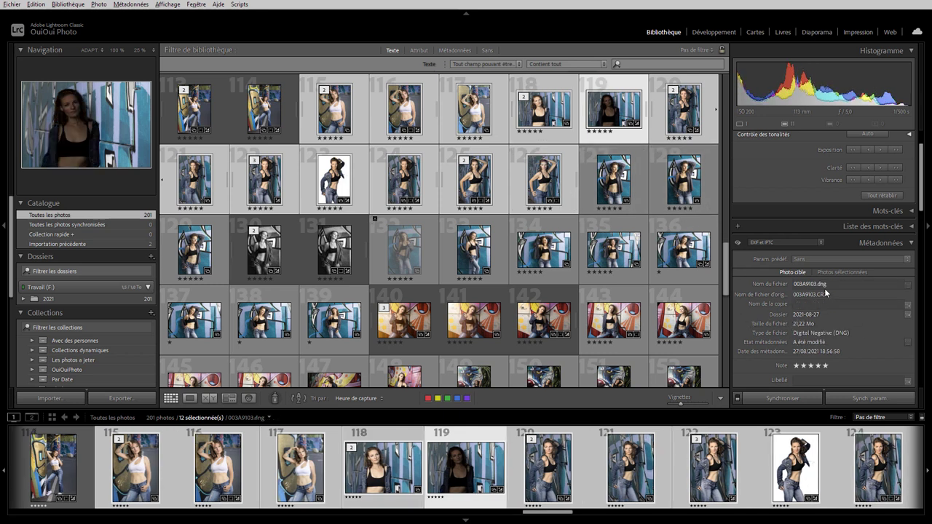
{"action": "key", "text": "Right"}
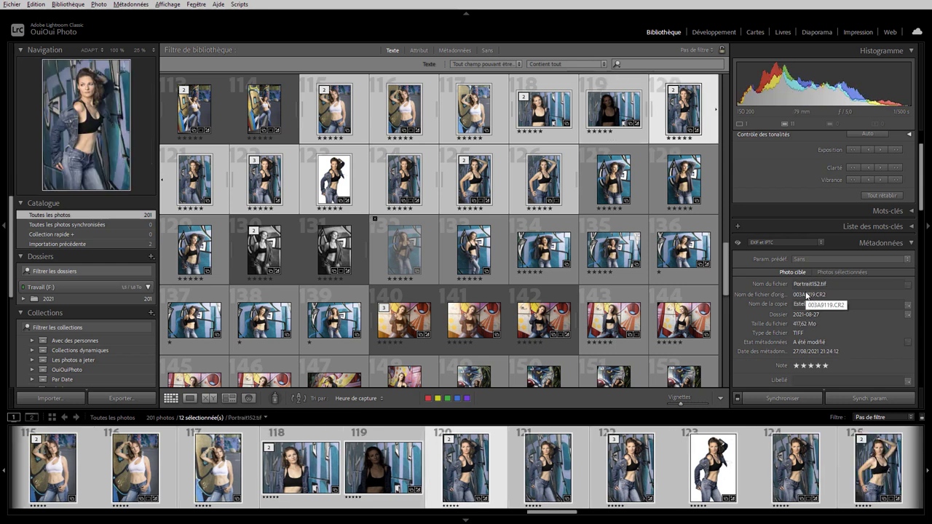
{"action": "mouse_move", "coordinate": [683, 109]}
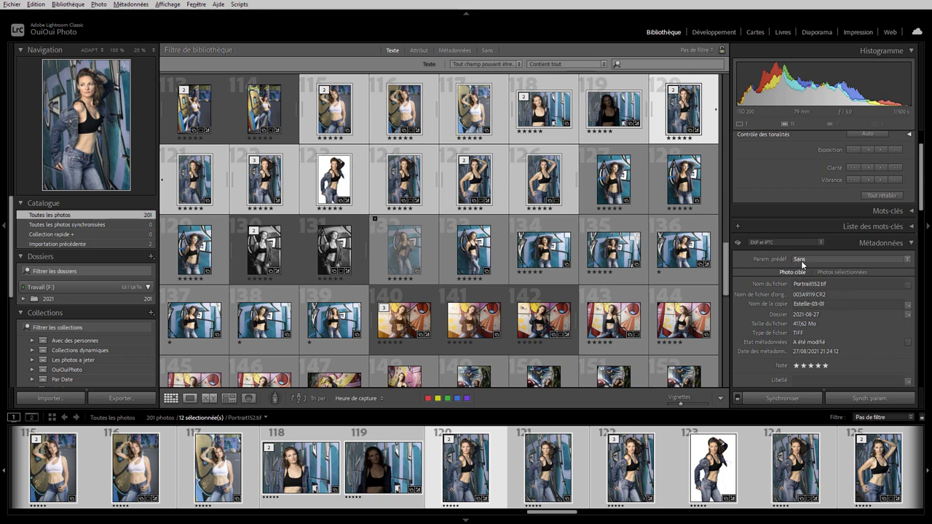
Set the Métadonnées panel preset to Par défaut
{"action": "left_click", "coordinate": [763, 243]}
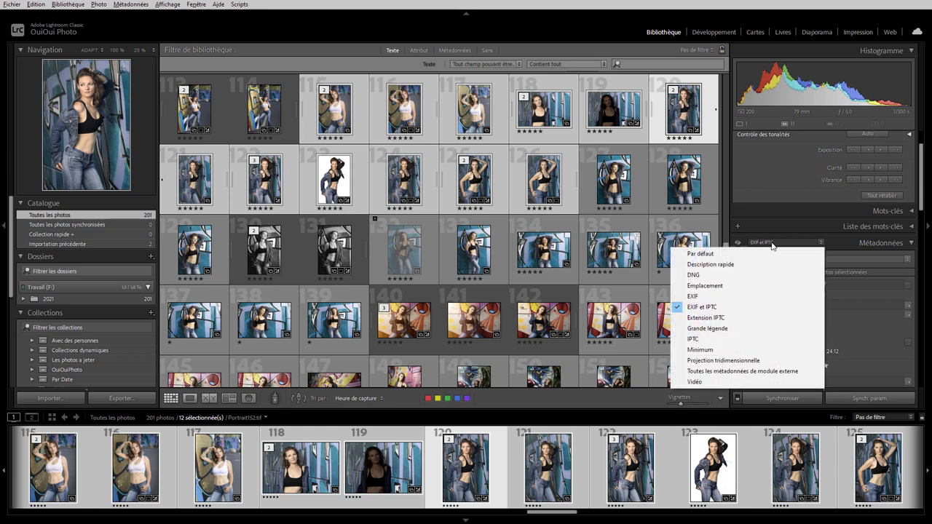
{"action": "left_click", "coordinate": [727, 255]}
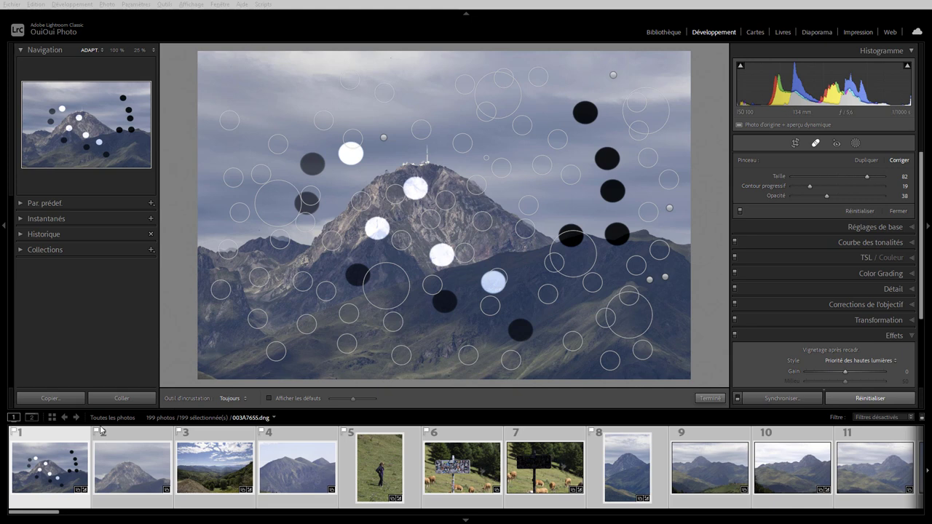
{"action": "left_click", "coordinate": [67, 436]}
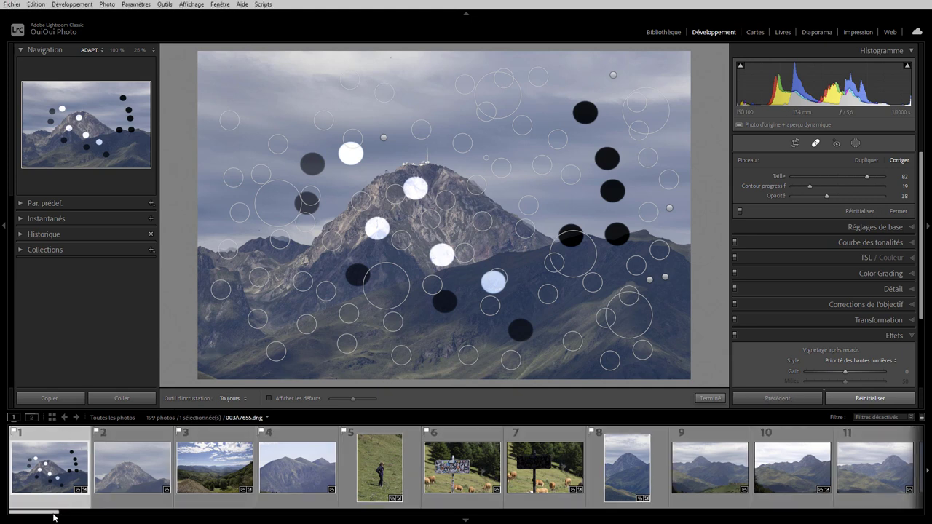
{"action": "left_click_drag", "start_coordinate": [54, 516], "coordinate": [917, 515]}
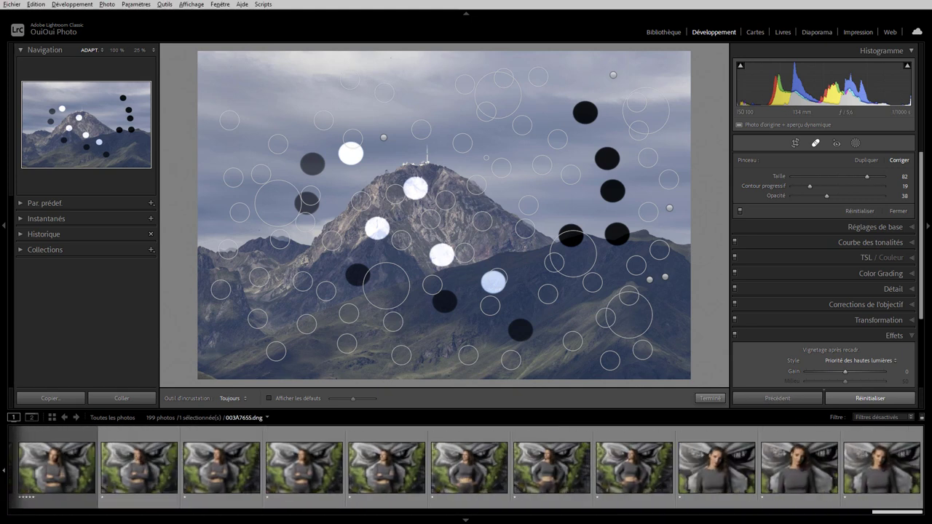
{"action": "left_click", "coordinate": [888, 477], "text": "shift"}
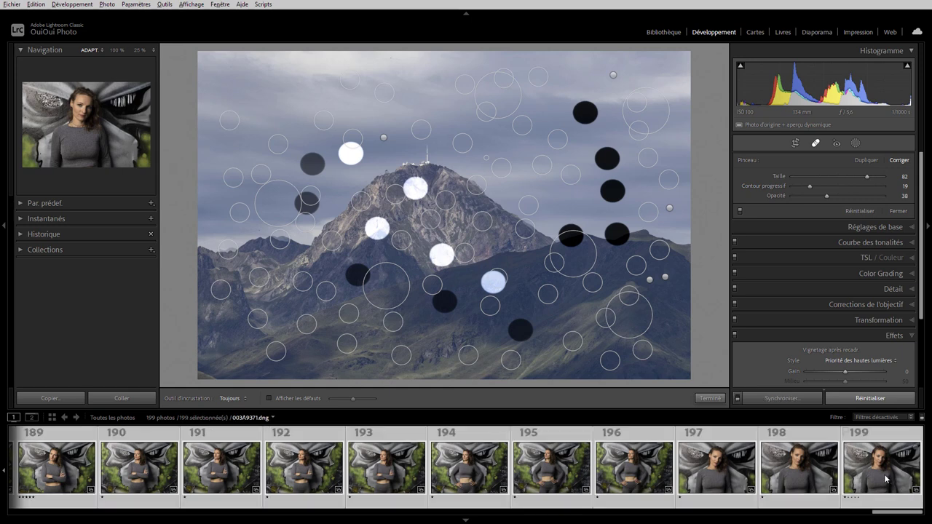
{"action": "left_click", "coordinate": [772, 398]}
{"action": "left_click", "coordinate": [233, 300]}
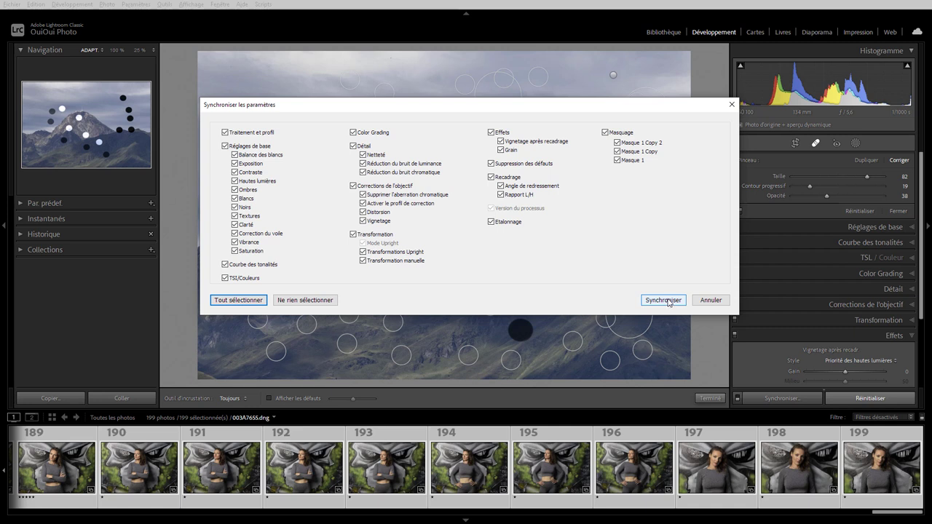
{"action": "left_click", "coordinate": [669, 301]}
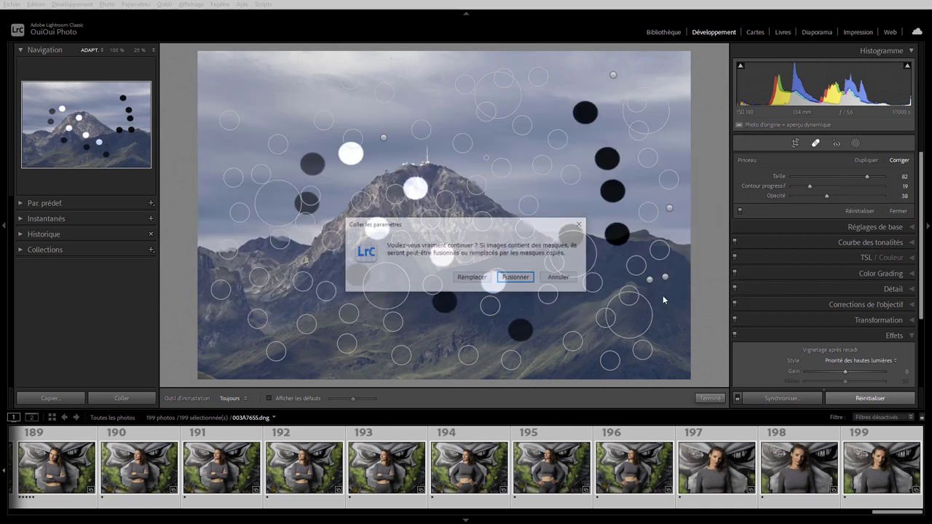
{"action": "left_click_drag", "start_coordinate": [489, 222], "coordinate": [460, 179]}
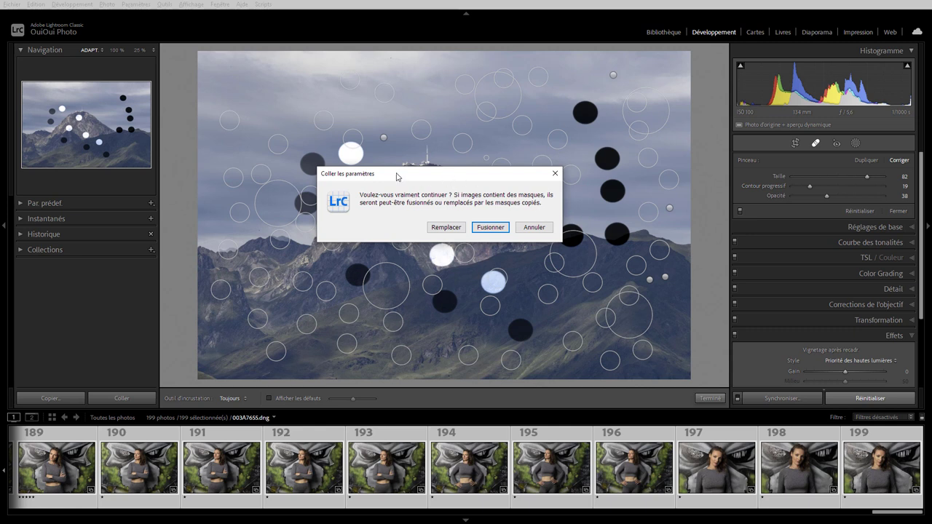
{"action": "left_click", "coordinate": [452, 229]}
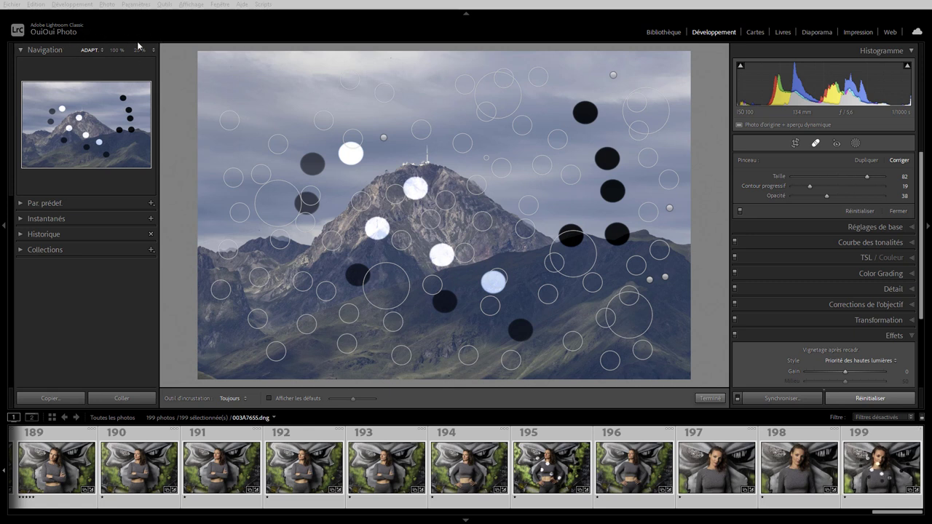
{"action": "left_click", "coordinate": [35, 5]}
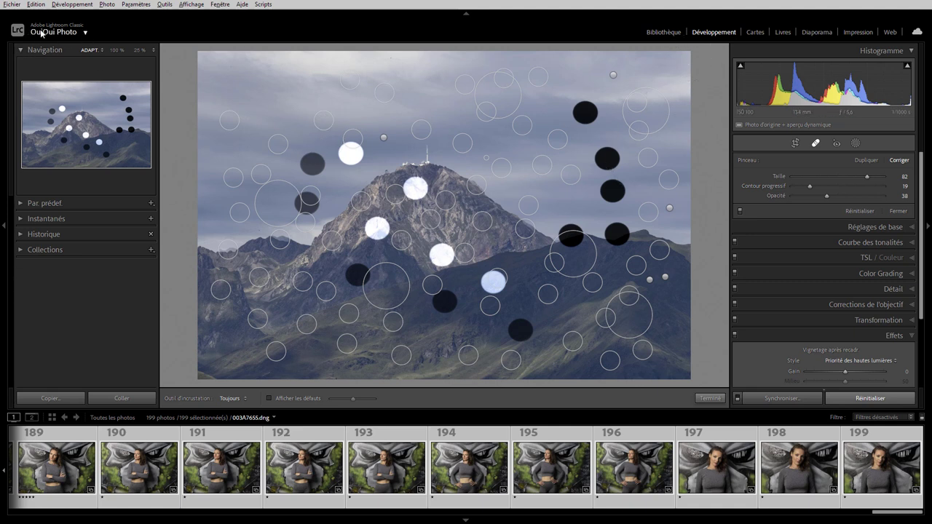
Sync all checked settings to the 199 selected photos with Remplacer for masks, then show Bibliothèque
{"action": "left_click", "coordinate": [773, 400]}
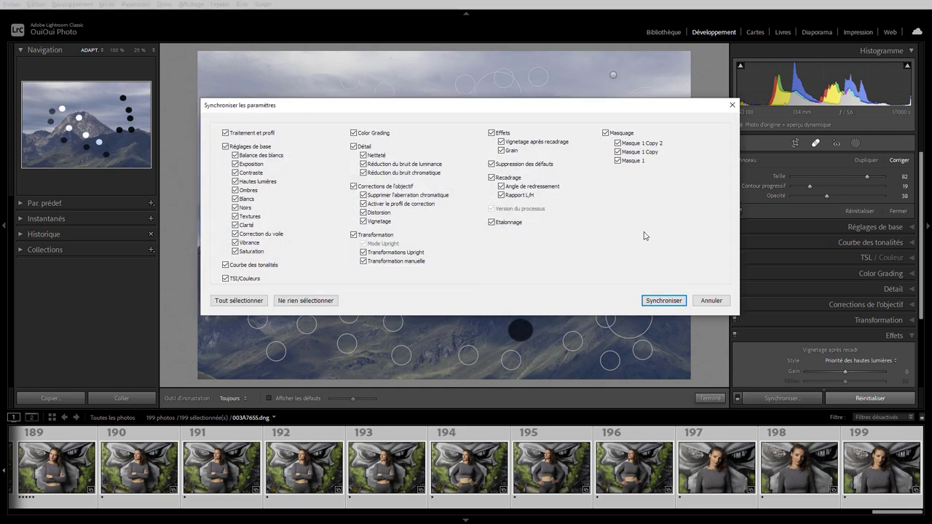
{"action": "left_click", "coordinate": [663, 302]}
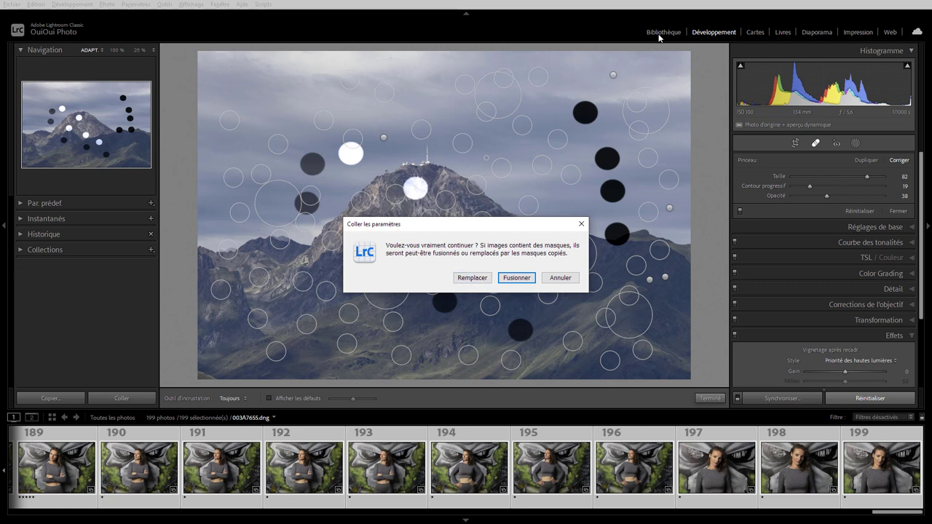
{"action": "left_click", "coordinate": [473, 282]}
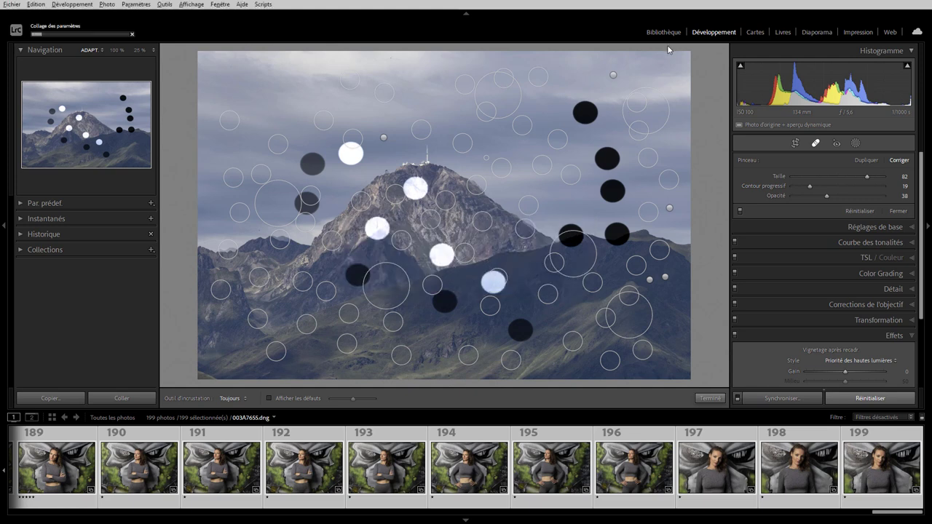
{"action": "left_click", "coordinate": [662, 32]}
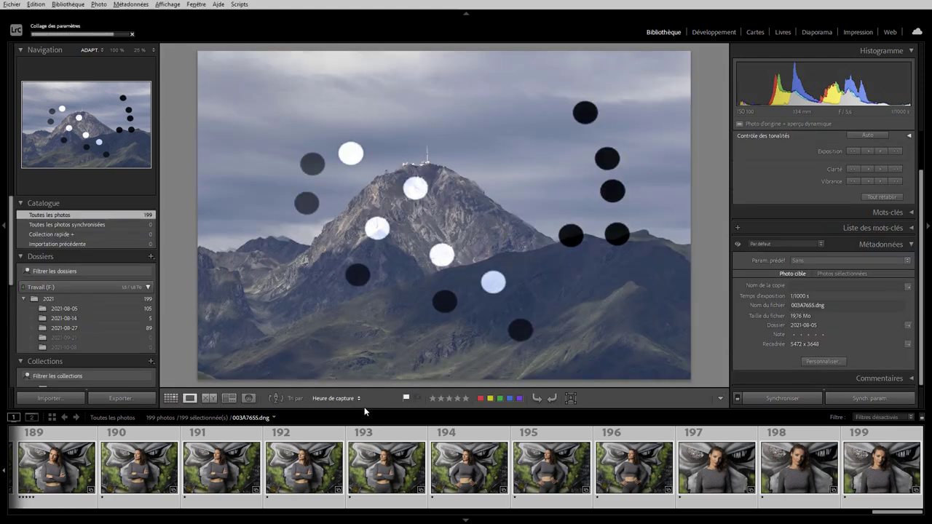
Check photo 193, then undo the selection, Library switch and settings paste via Edition > Annuler
{"action": "left_click", "coordinate": [378, 468]}
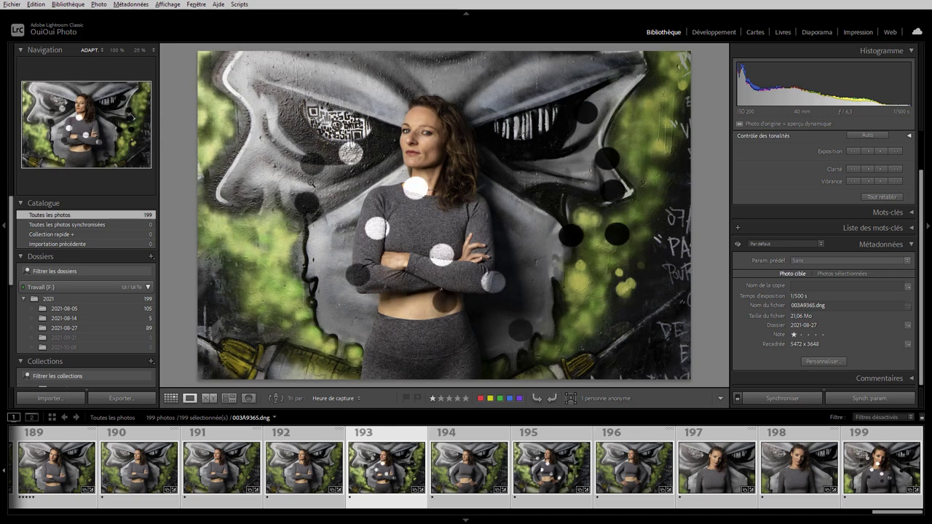
{"action": "left_click", "coordinate": [37, 4]}
{"action": "left_click", "coordinate": [65, 16]}
{"action": "left_click", "coordinate": [36, 4]}
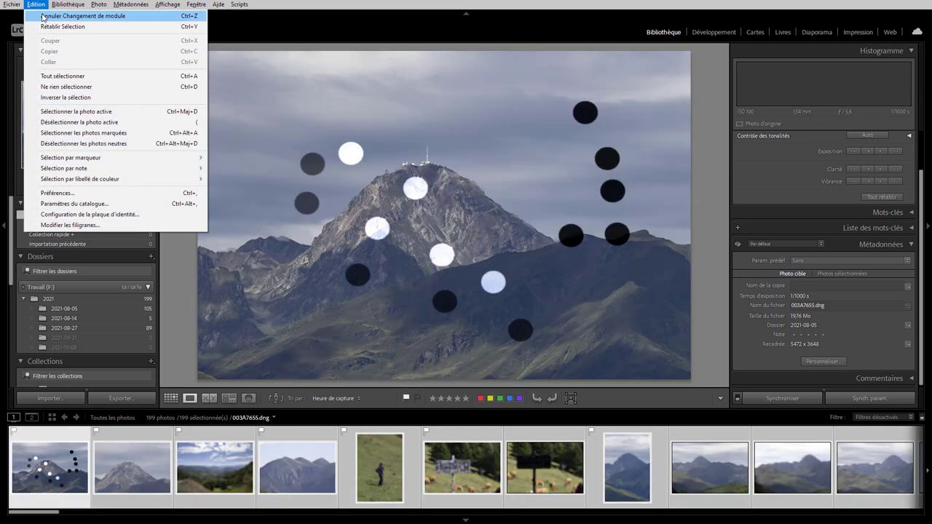
{"action": "left_click", "coordinate": [42, 16]}
{"action": "left_click", "coordinate": [36, 5]}
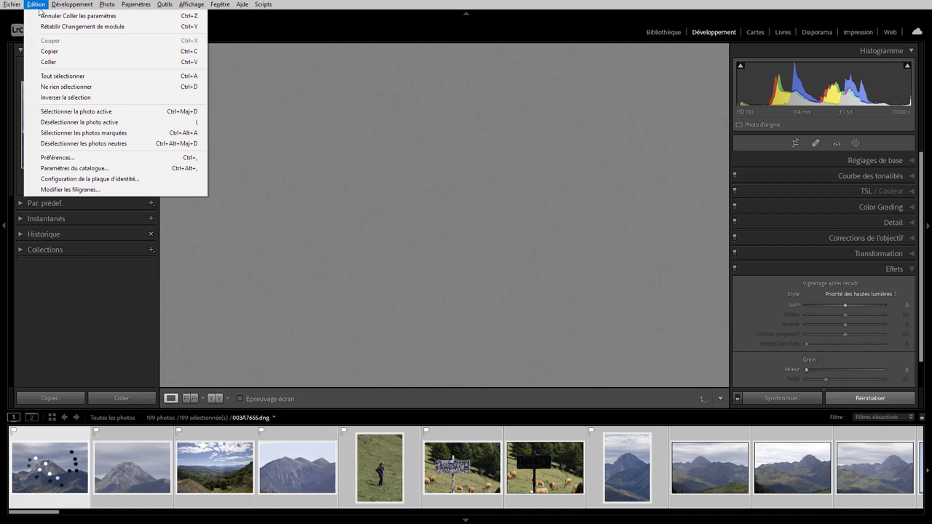
{"action": "left_click", "coordinate": [49, 16]}
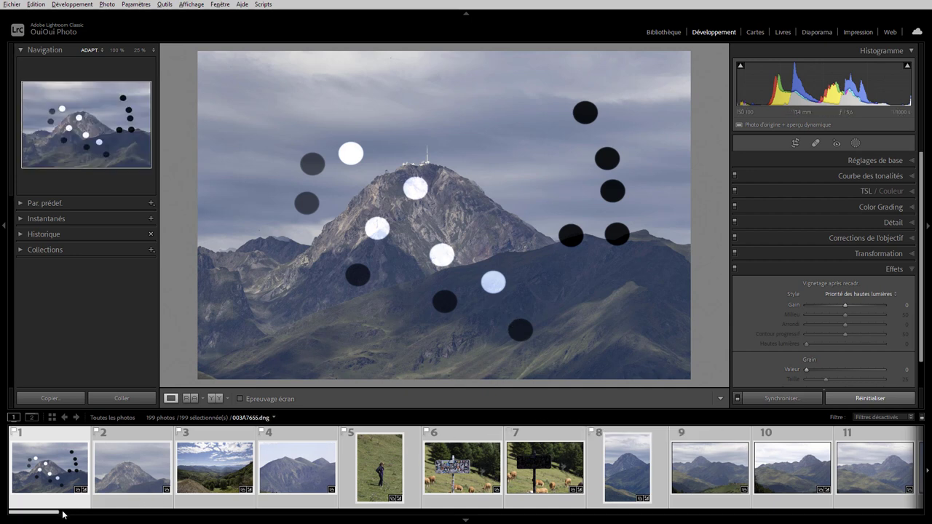
Give photo 58 a radial gradient mask over the ridge centre
{"action": "left_click_drag", "start_coordinate": [57, 514], "coordinate": [300, 514]}
{"action": "left_click", "coordinate": [398, 477]}
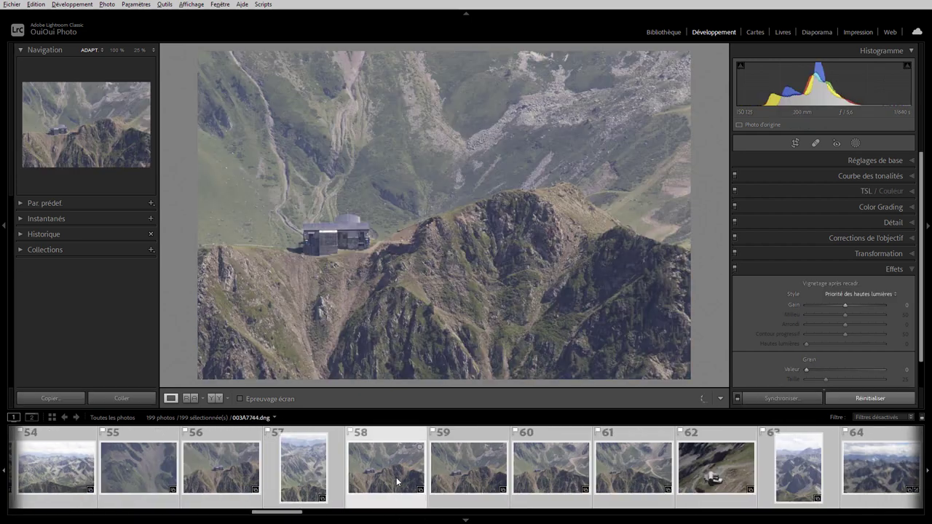
{"action": "left_click", "coordinate": [856, 142]}
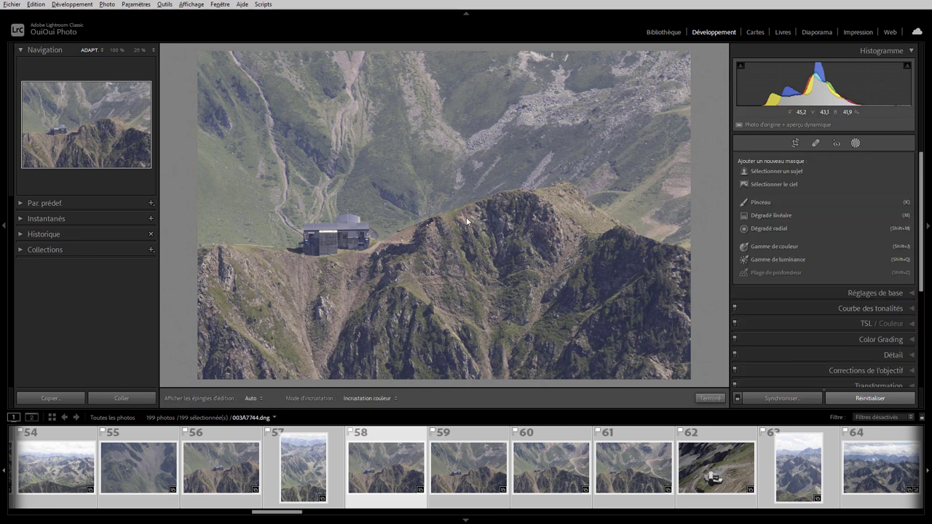
{"action": "left_click", "coordinate": [759, 228]}
{"action": "left_click_drag", "start_coordinate": [475, 226], "coordinate": [547, 302]}
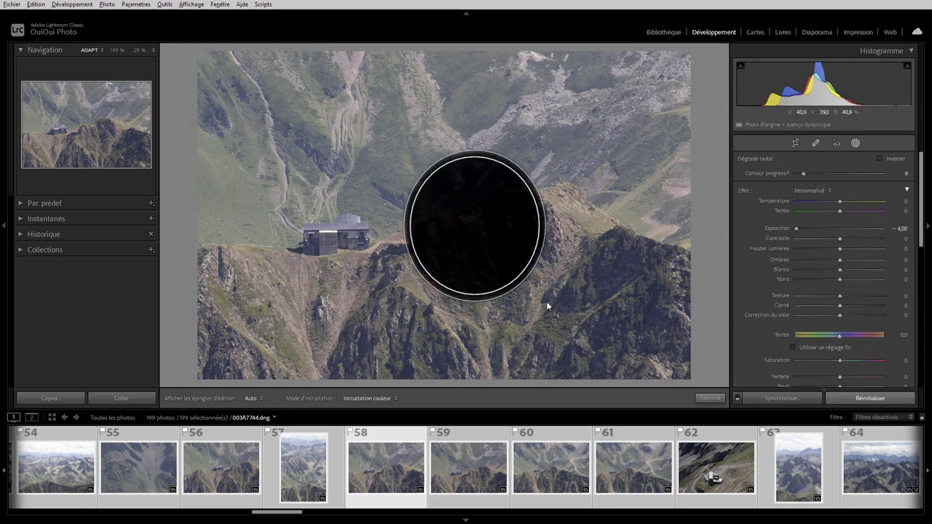
Add a linear gradient across photo 59's top with Exposition +4,00
{"action": "left_click", "coordinate": [458, 463]}
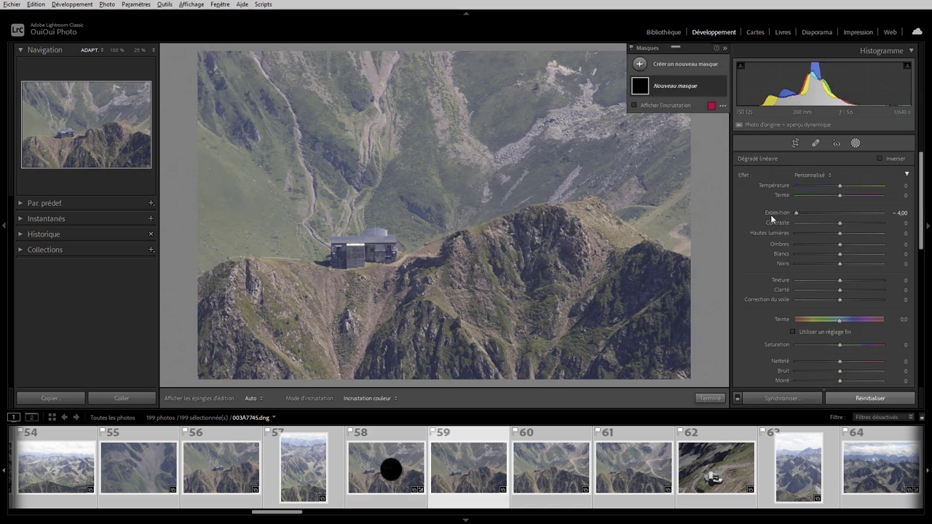
{"action": "left_click_drag", "start_coordinate": [520, 265], "coordinate": [517, 298]}
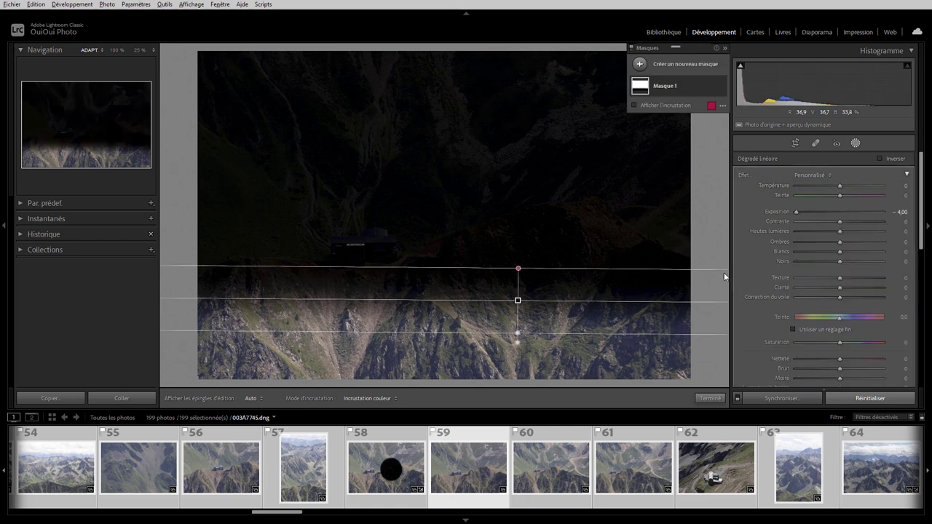
{"action": "left_click_drag", "start_coordinate": [796, 212], "coordinate": [928, 236]}
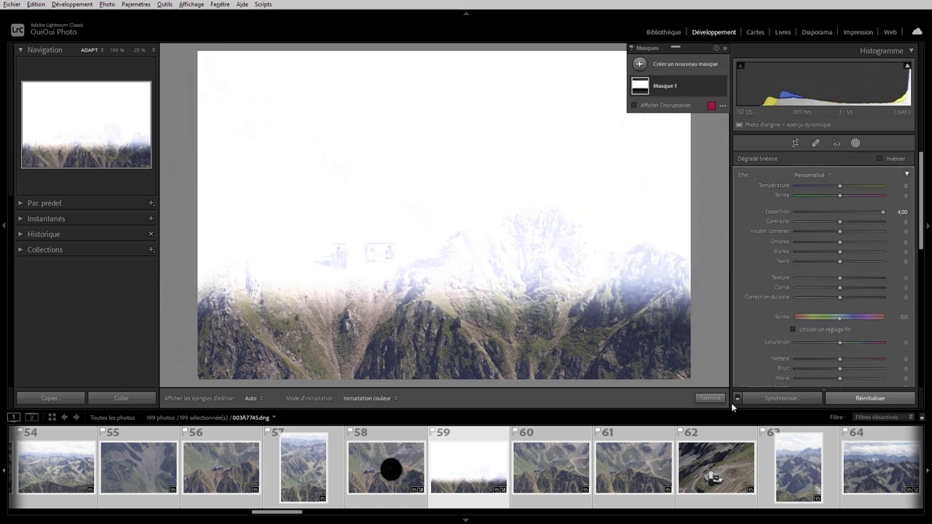
{"action": "left_click", "coordinate": [366, 451]}
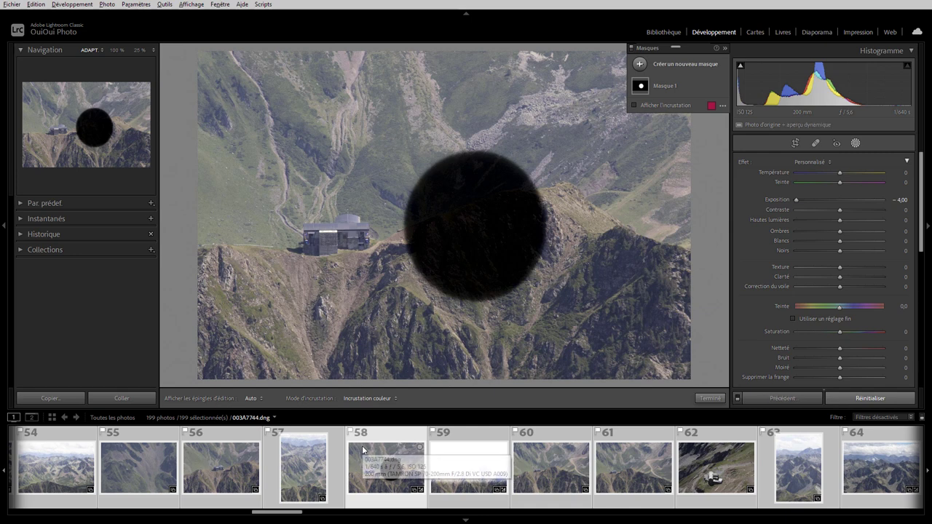
Copy photo 58's settings with only Masquage checked, then select photo 59
{"action": "key", "text": "ctrl+shift+c"}
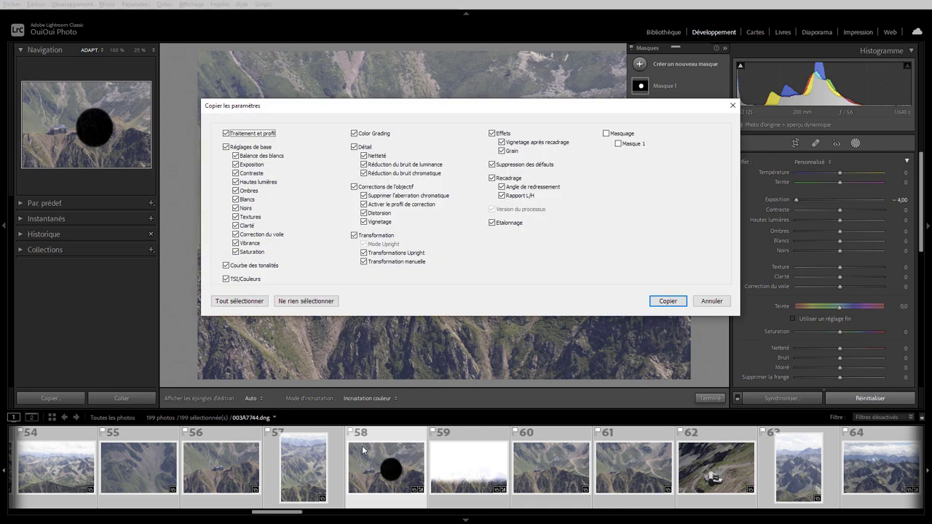
{"action": "left_click", "coordinate": [307, 302]}
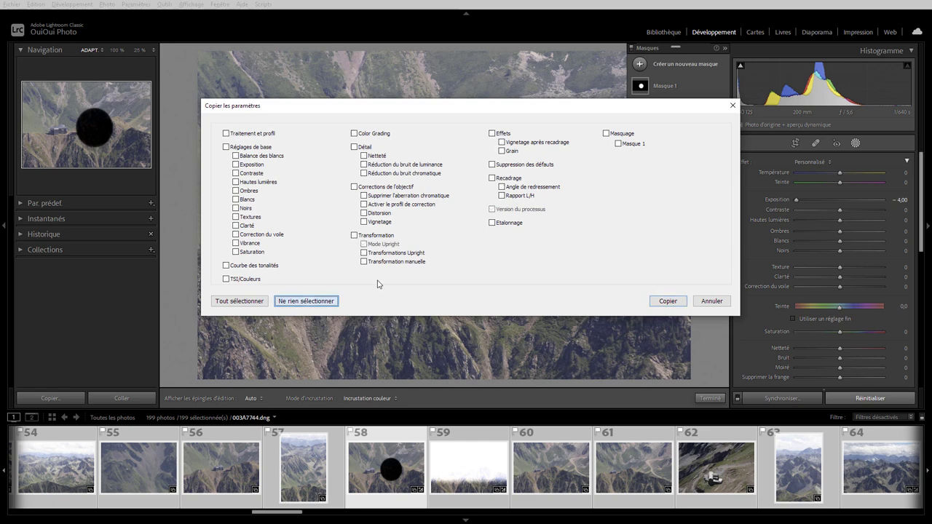
{"action": "left_click", "coordinate": [606, 133]}
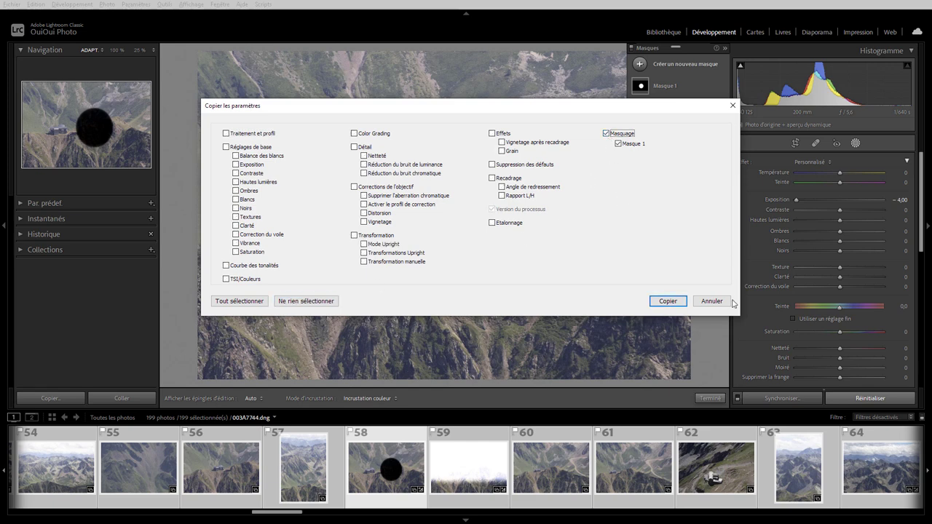
{"action": "left_click", "coordinate": [667, 301]}
{"action": "mouse_move", "coordinate": [469, 467]}
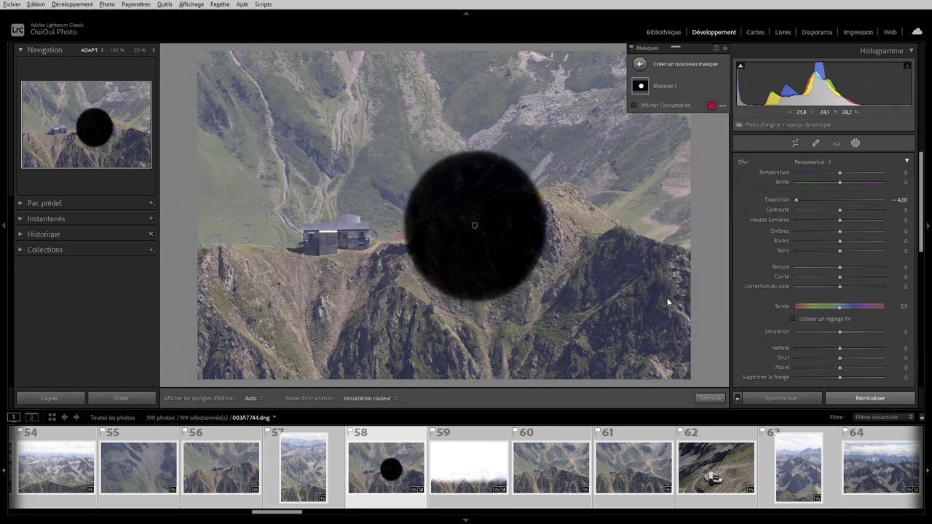
{"action": "left_click", "coordinate": [484, 473]}
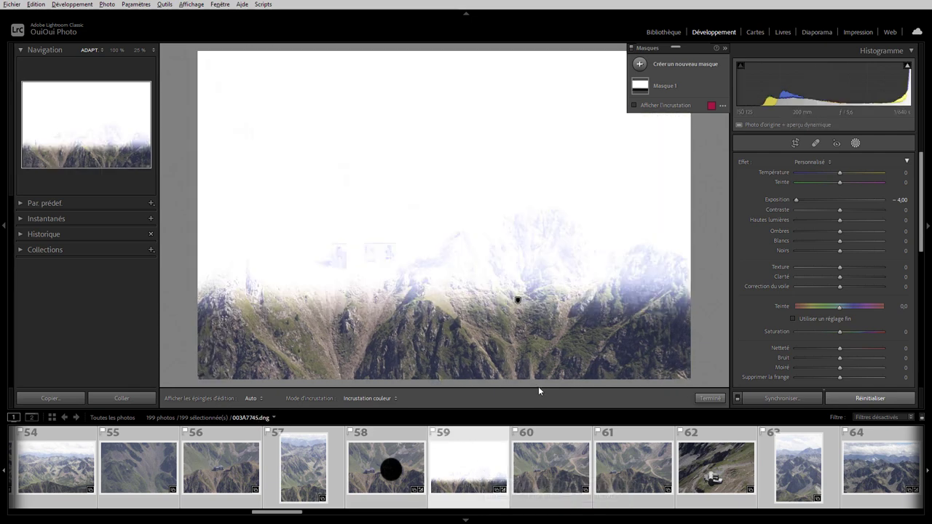
{"action": "key", "text": "ctrl+shift+v"}
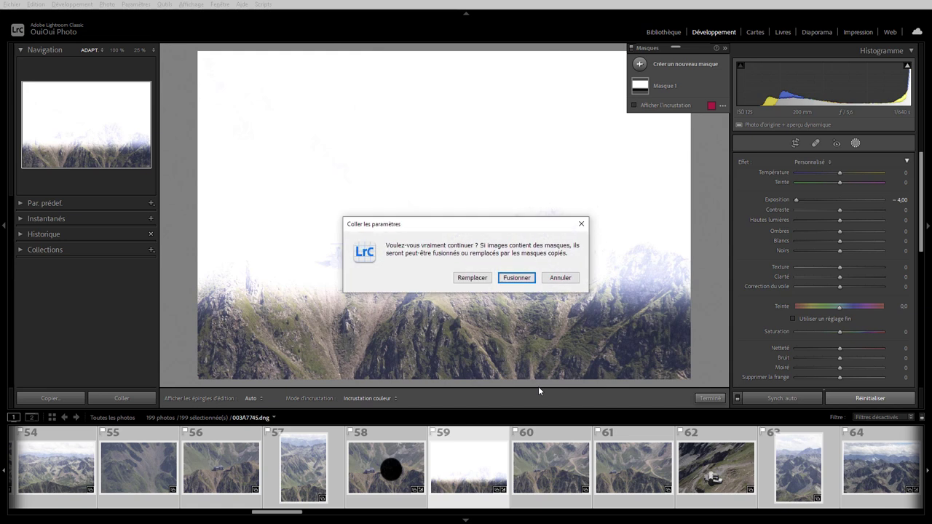
{"action": "left_click_drag", "start_coordinate": [527, 225], "coordinate": [427, 174]}
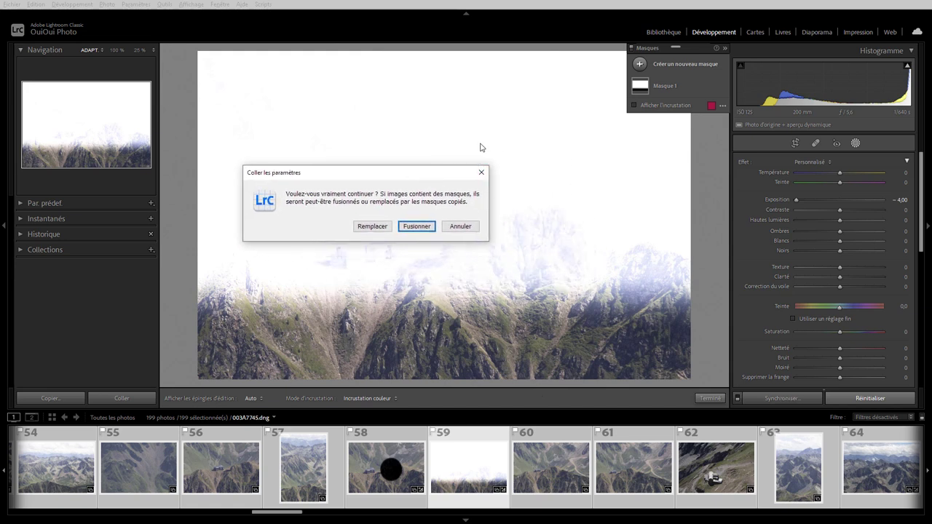
{"action": "left_click", "coordinate": [372, 226]}
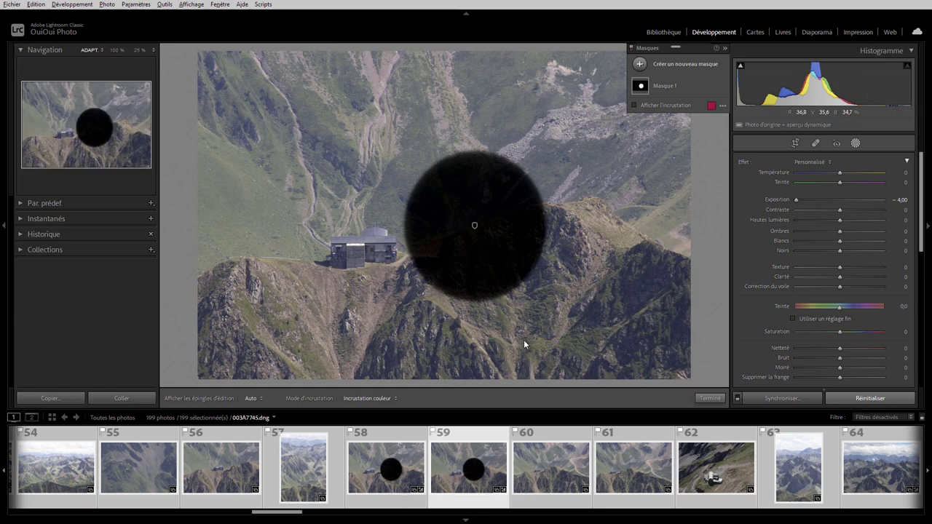
{"action": "key", "text": "ctrl+z"}
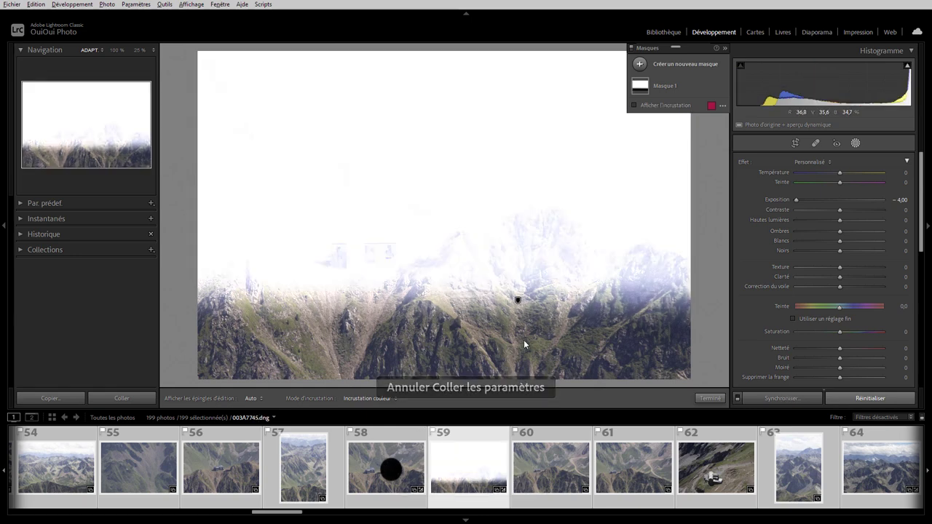
Paste the circular mask onto photo 59 with Fusionner and drag it down and left
{"action": "left_click", "coordinate": [420, 442]}
{"action": "left_click", "coordinate": [470, 440]}
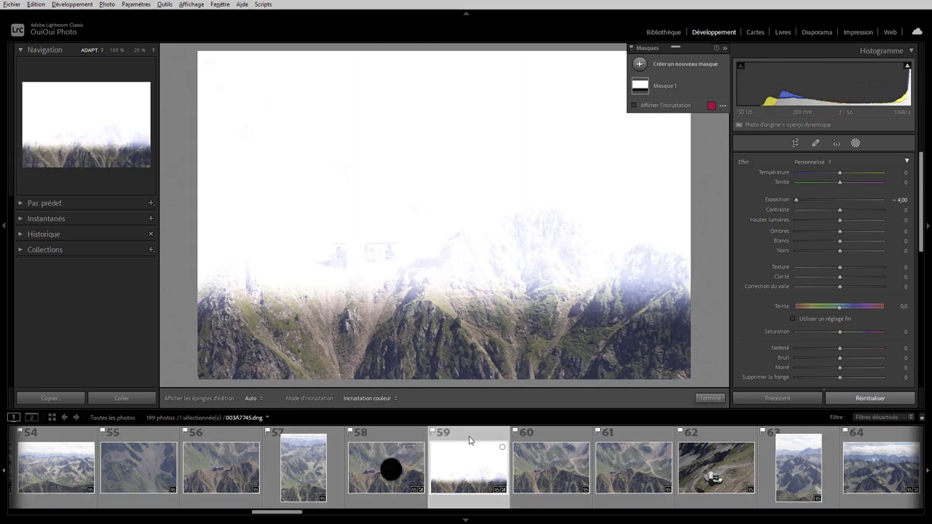
{"action": "key", "text": "ctrl+shift+v"}
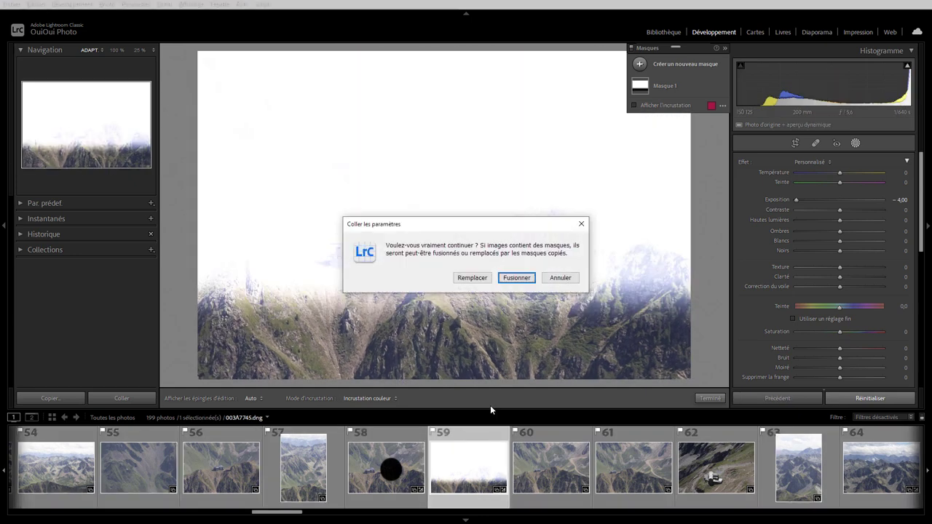
{"action": "left_click", "coordinate": [518, 278]}
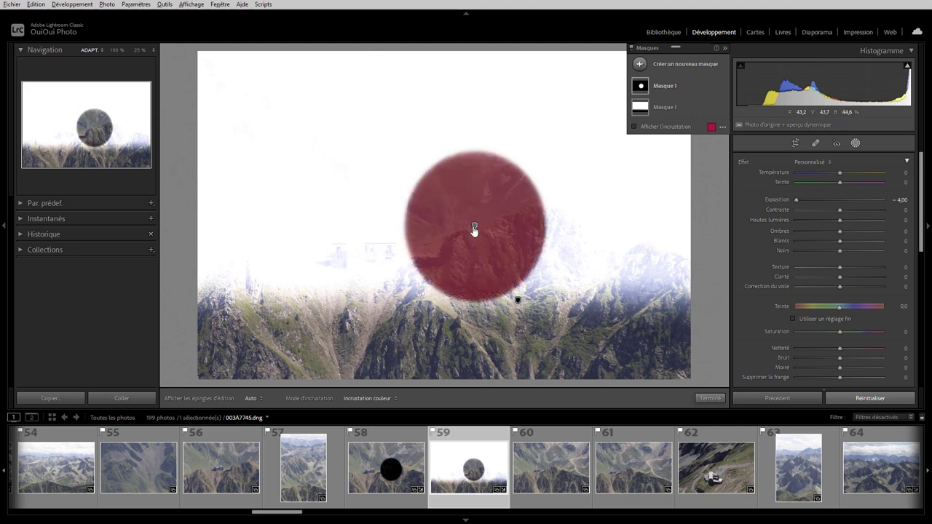
{"action": "left_click", "coordinate": [475, 226]}
{"action": "mouse_move", "coordinate": [476, 228]}
{"action": "left_mouse_down"}
{"action": "mouse_move", "coordinate": [414, 288]}
{"action": "mouse_move", "coordinate": [350, 281]}
{"action": "left_mouse_up"}
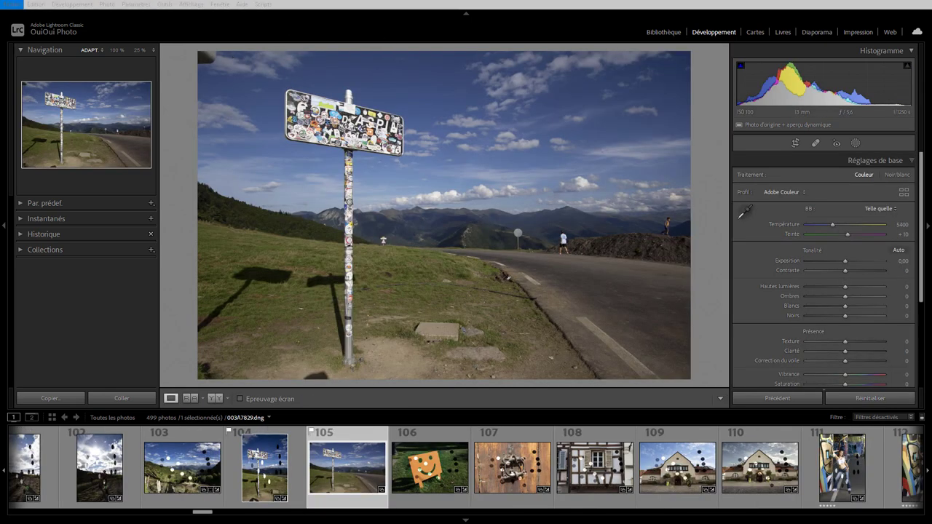
Open Edition > Paramètres du catalogue at the Métadonnées options and move the window lower
{"action": "left_click", "coordinate": [33, 5]}
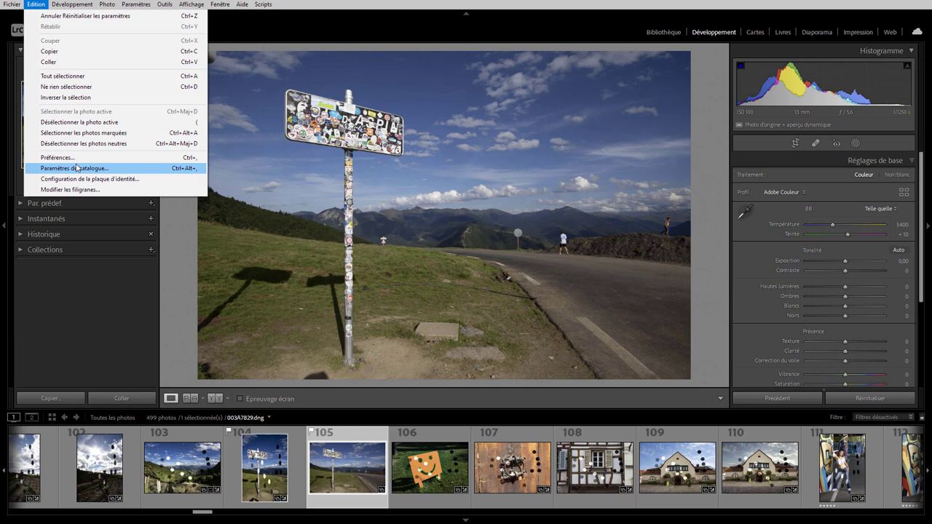
{"action": "left_click", "coordinate": [78, 168]}
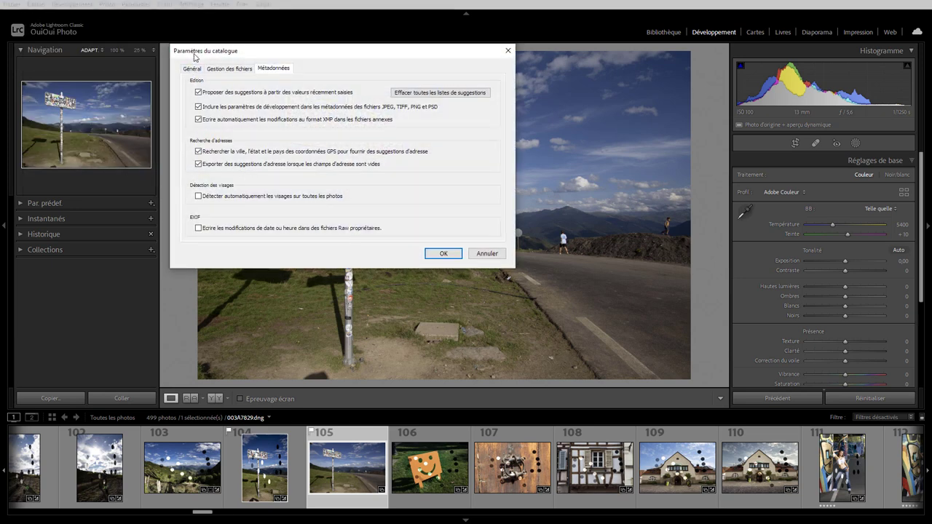
{"action": "left_click_drag", "start_coordinate": [194, 50], "coordinate": [187, 162]}
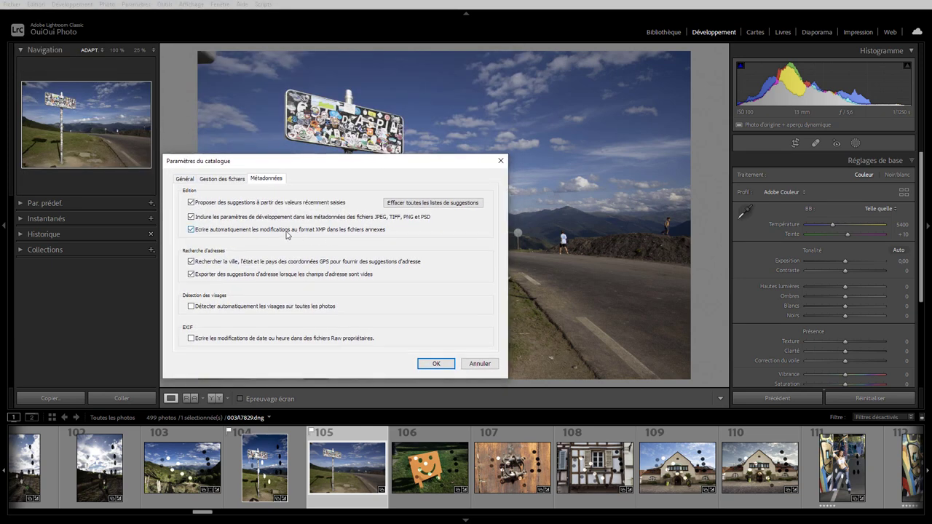